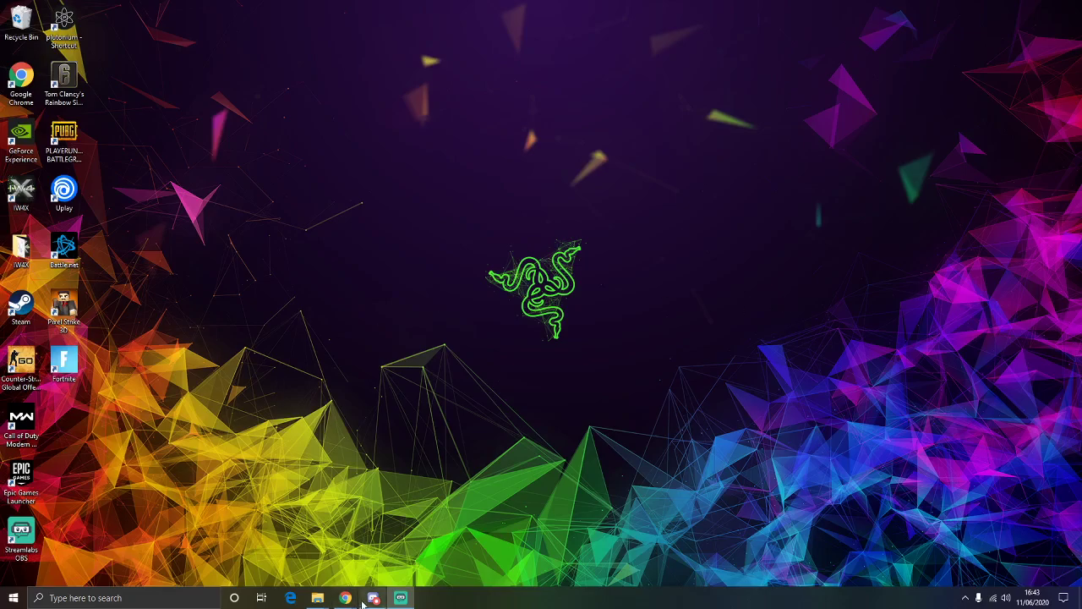
- Switch to the Chrome window on Google, search for "iw4x", and open the iw4x.org website
mouse_move(351, 600)
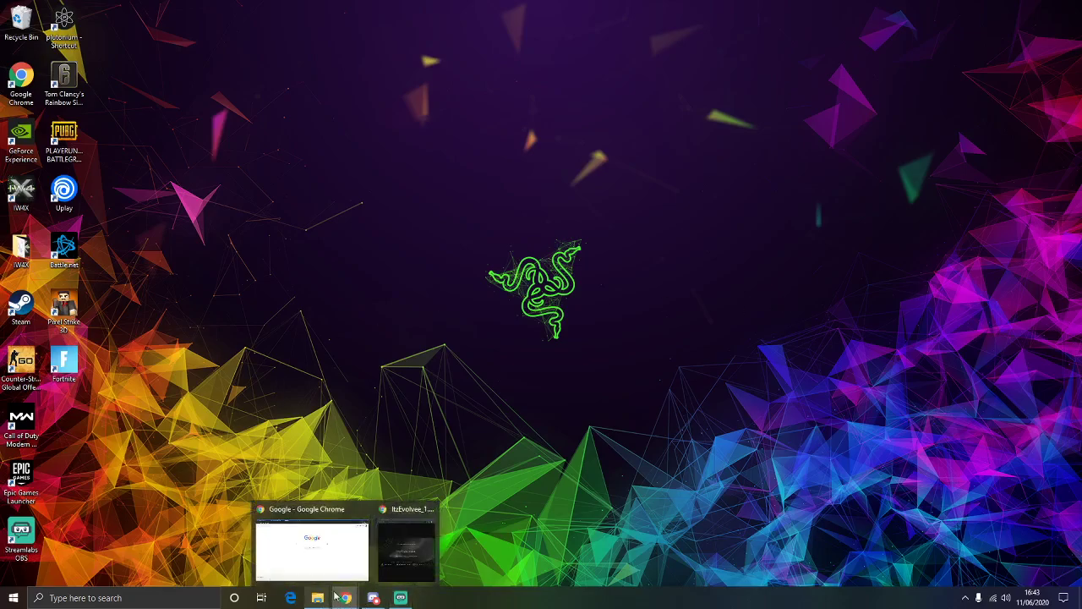
left_click(311, 569)
left_click(445, 234)
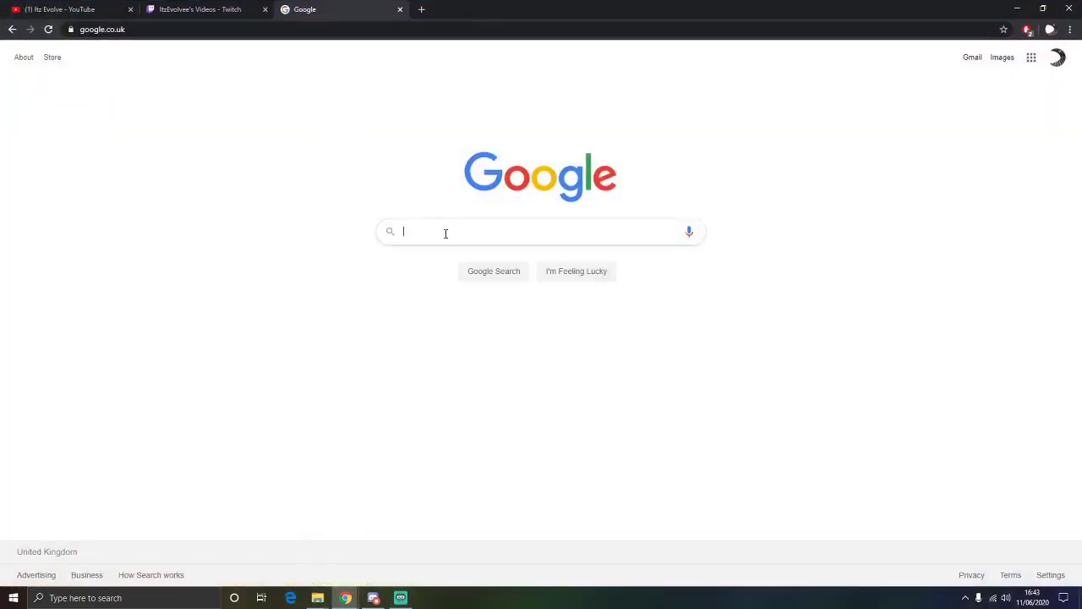
type("iw4x")
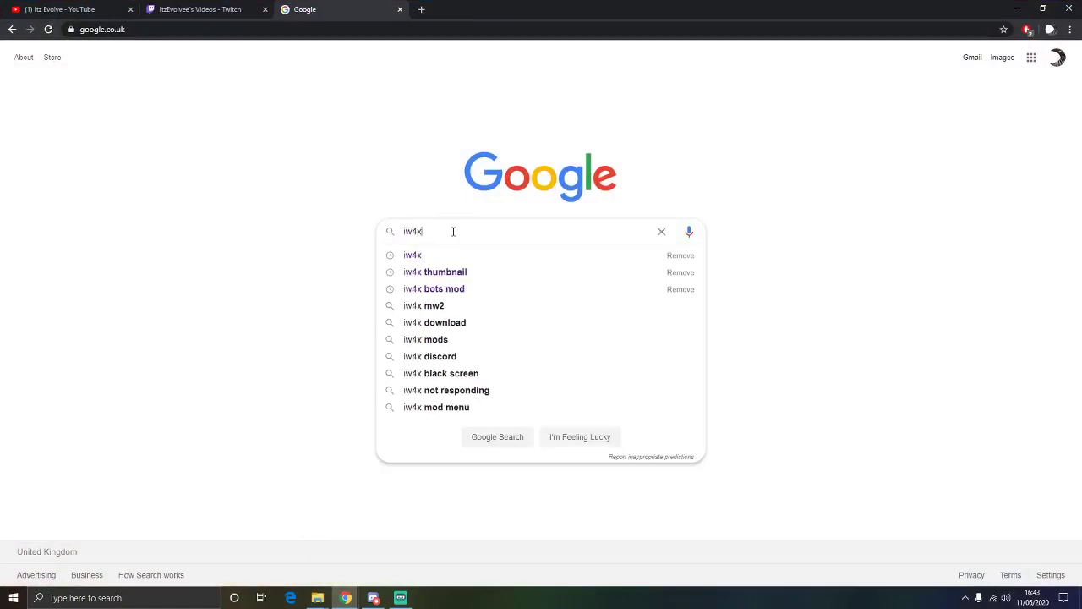
key("Return")
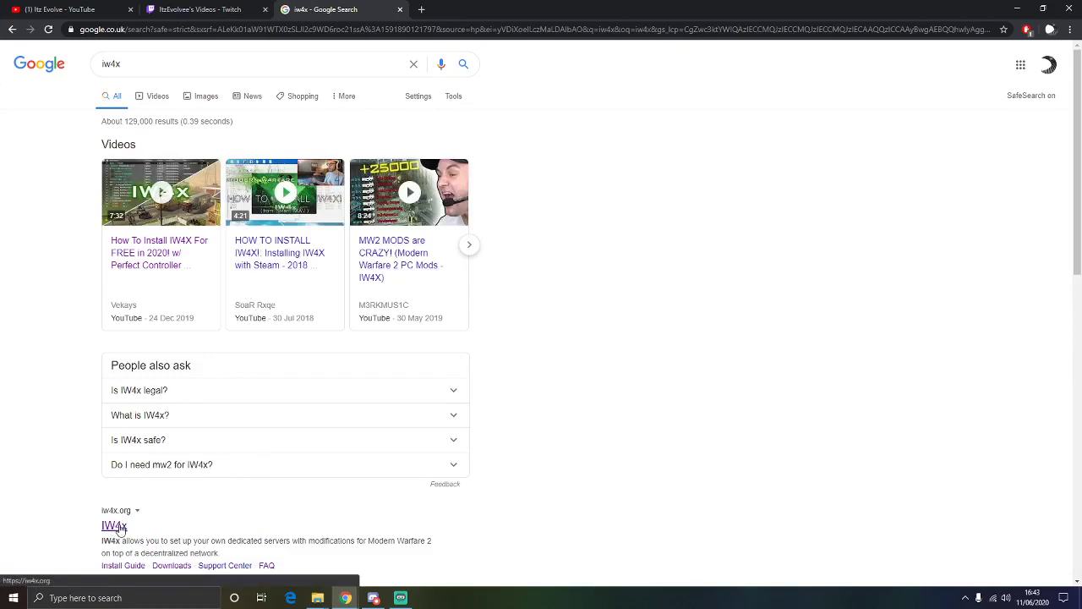
left_click(119, 527)
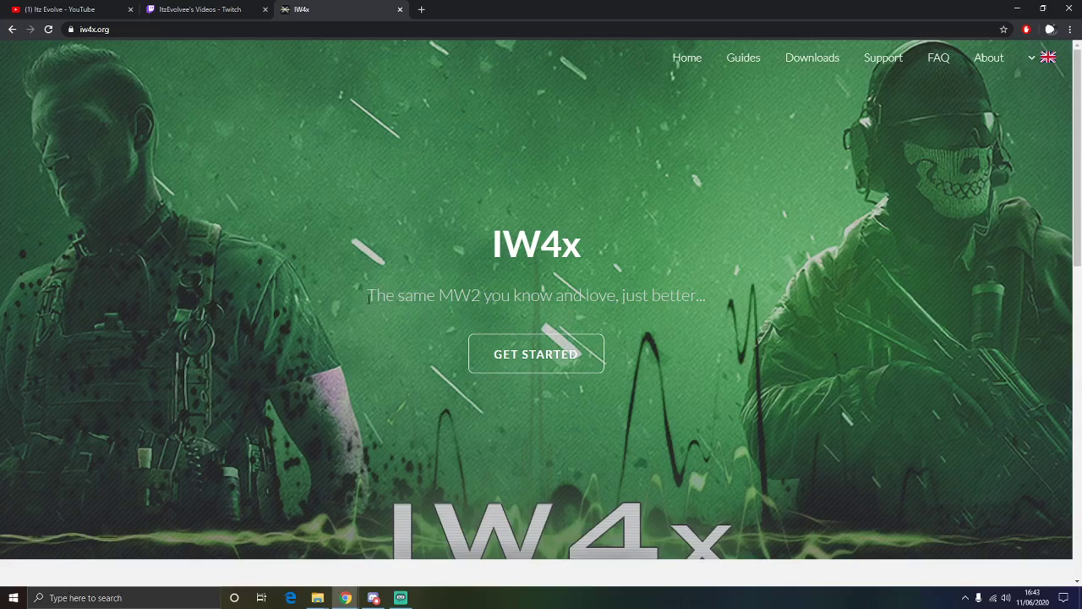
- Go to the Welcome to IW4x section of the home page and open the Install Guide for installing IW4x
left_click(587, 348)
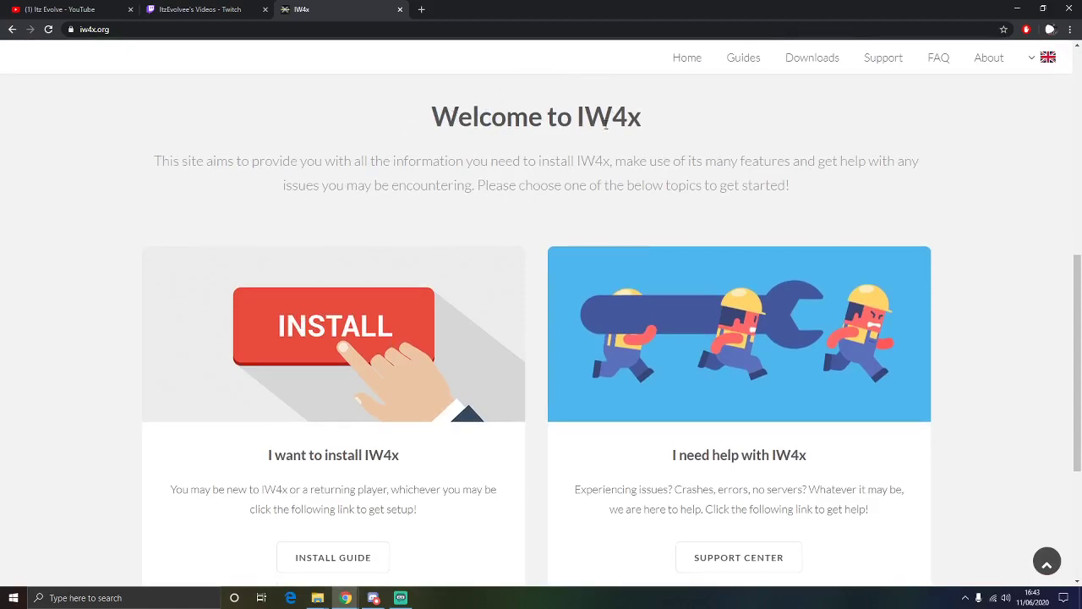
scroll(309, 383, "down", 1)
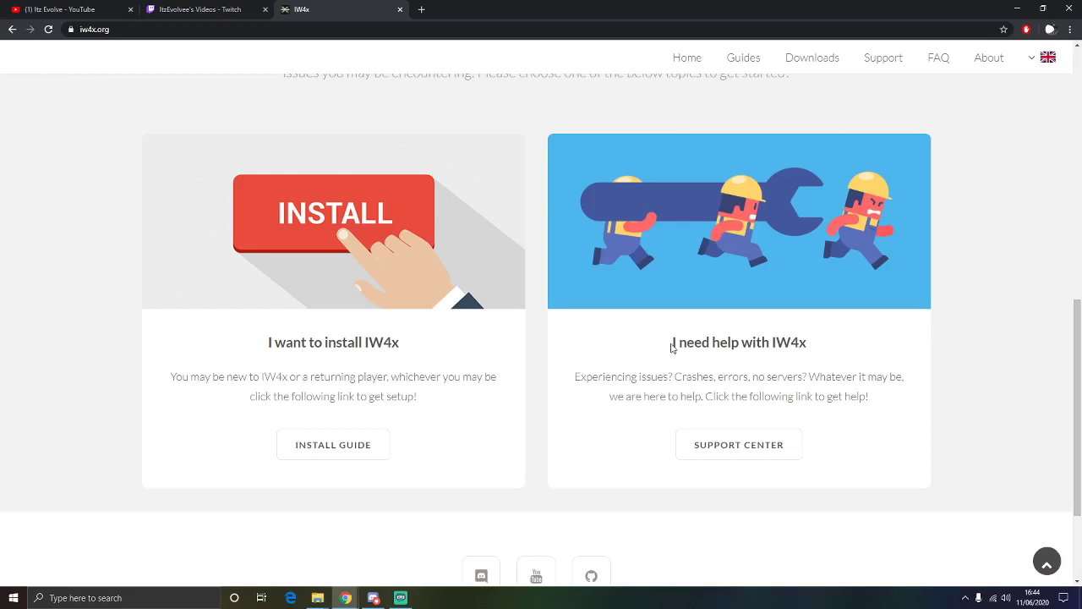
left_click_drag(672, 343, 912, 349)
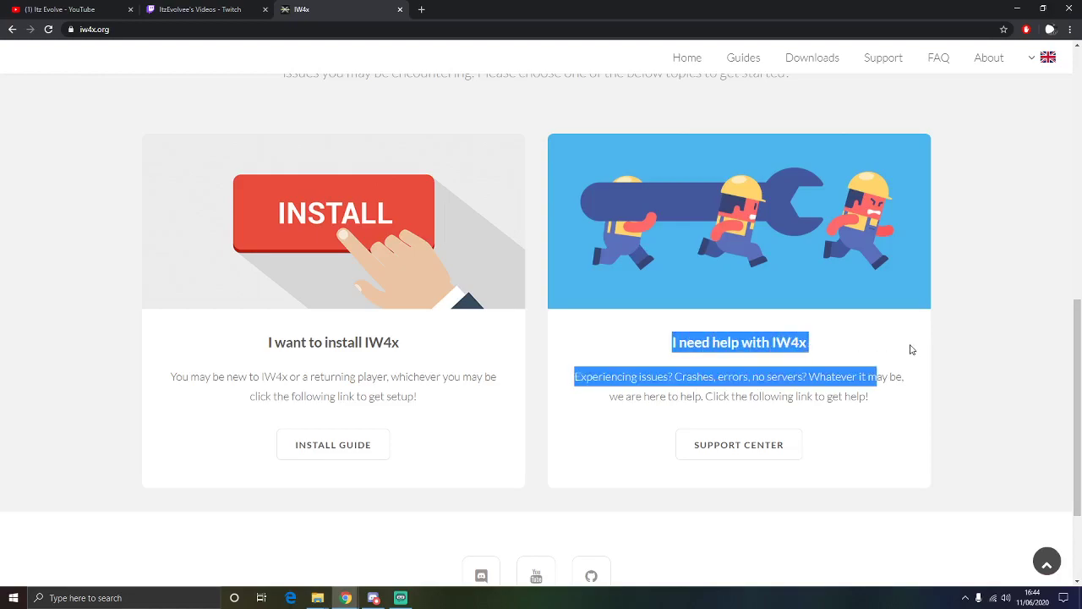
left_click(912, 349)
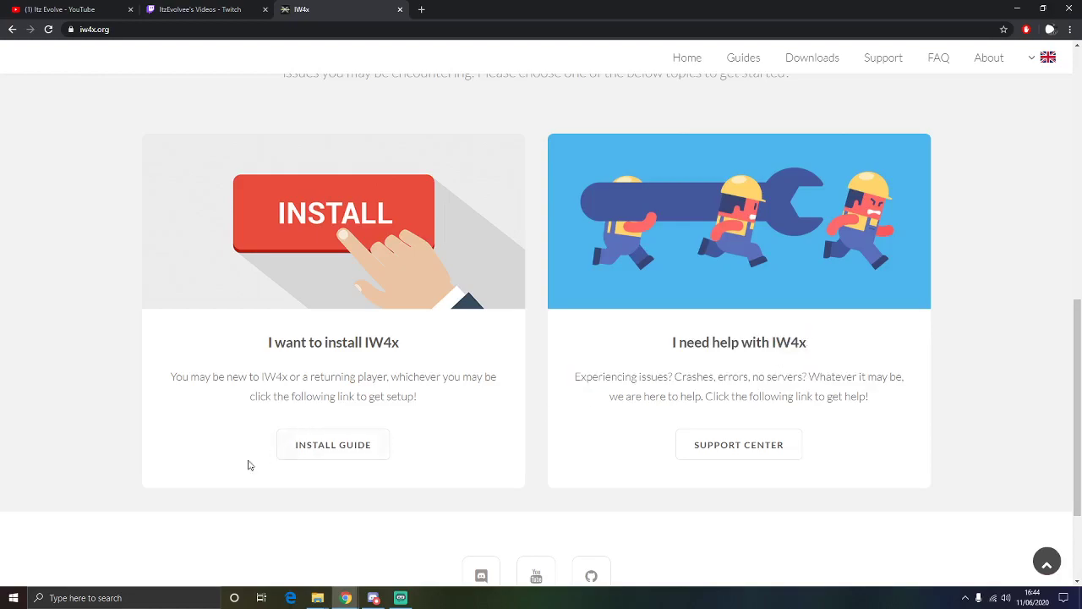
left_click(347, 443)
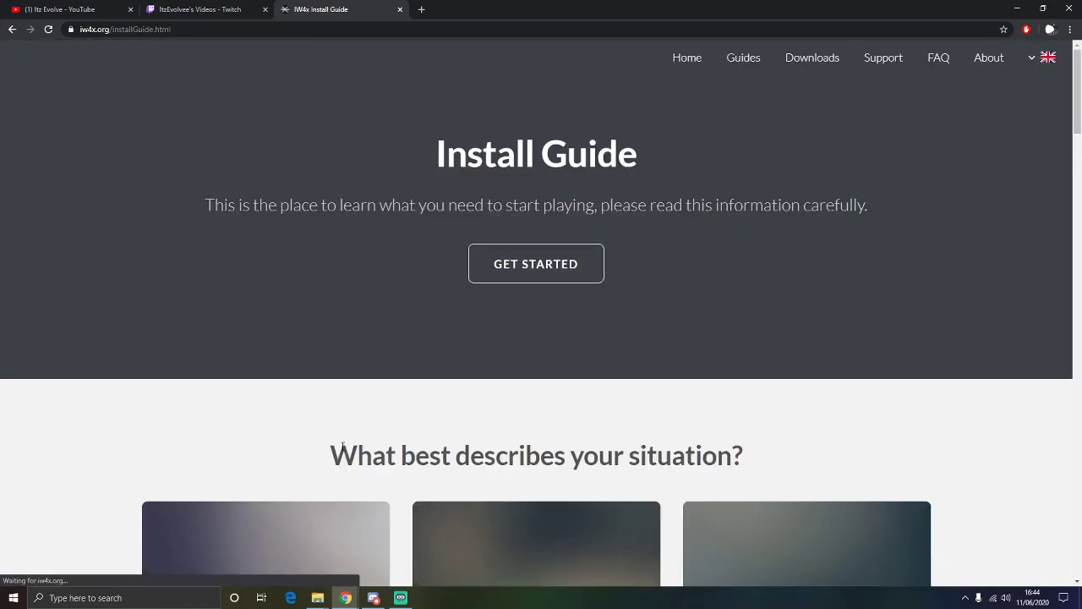
- Review the install situations in the guide and open the details for "I don't have anything"
scroll(546, 380, "down", 5)
scroll(497, 386, "up", 1)
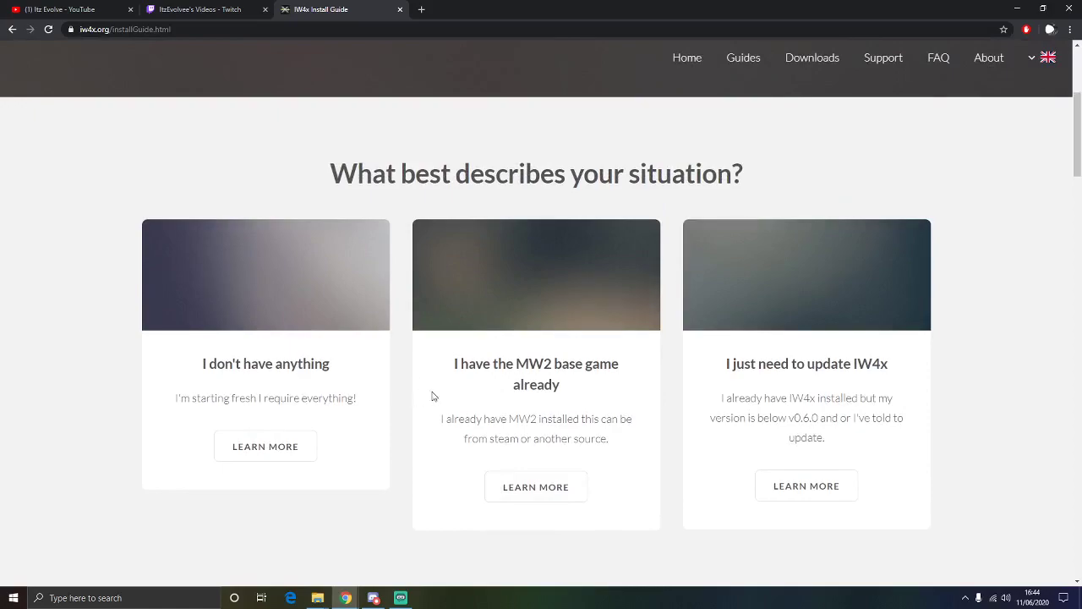
left_click_drag(455, 363, 587, 393)
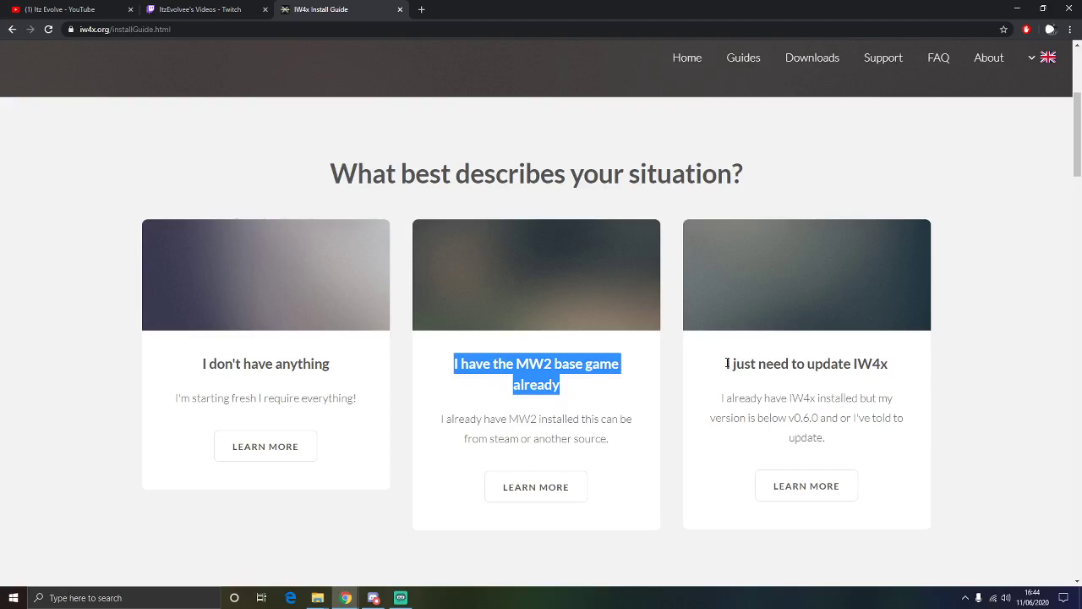
left_click_drag(727, 364, 920, 365)
left_click(910, 391)
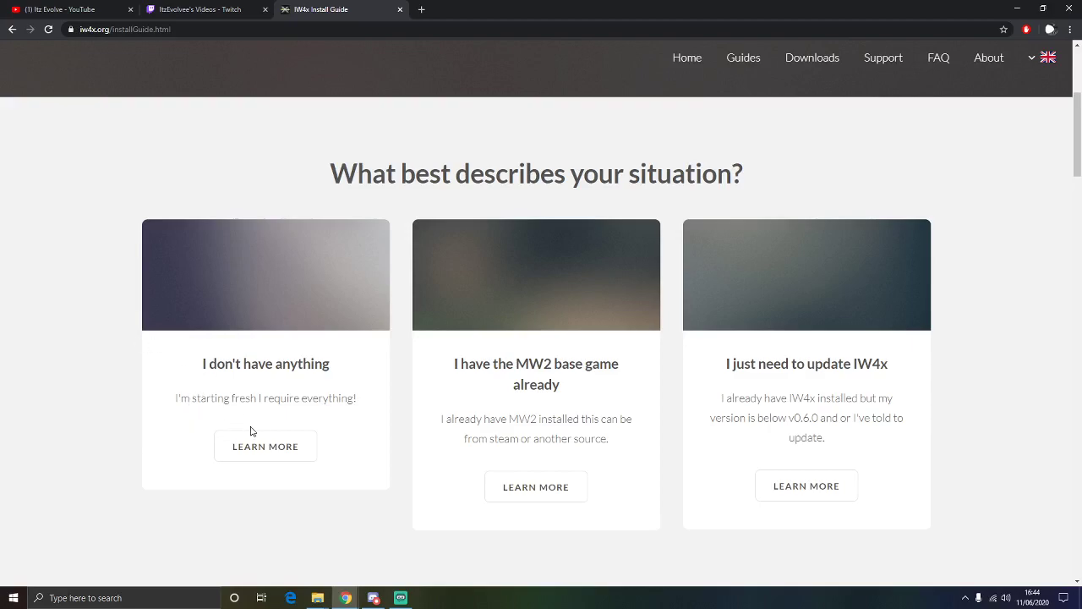
left_click(271, 448)
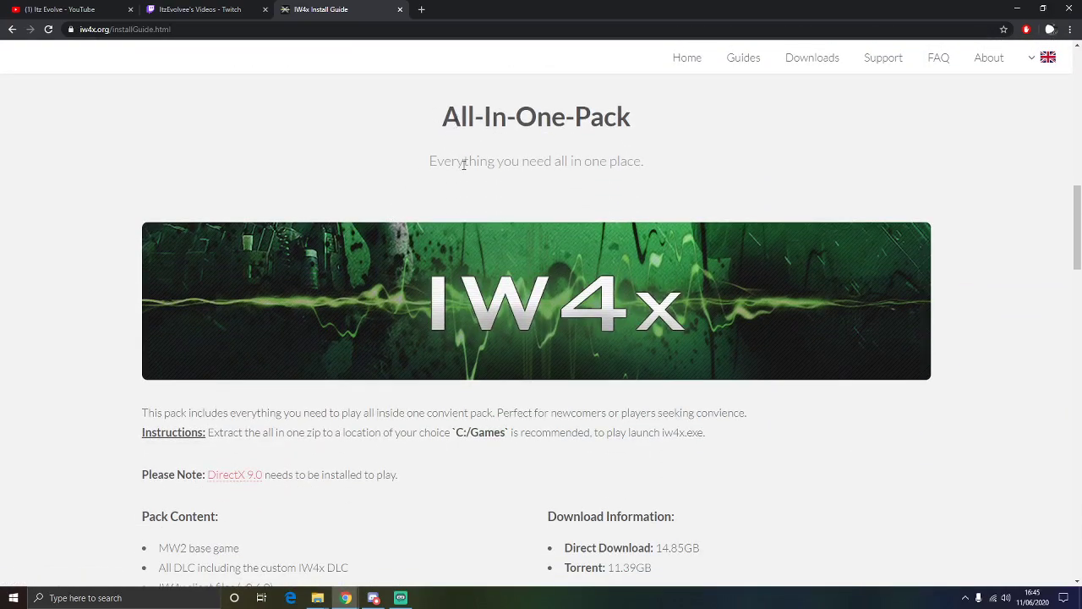
- Review the All-In-One-Pack contents and download sizes, and start its direct download from Google Drive despite the missing virus scan
scroll(507, 336, "down", 3)
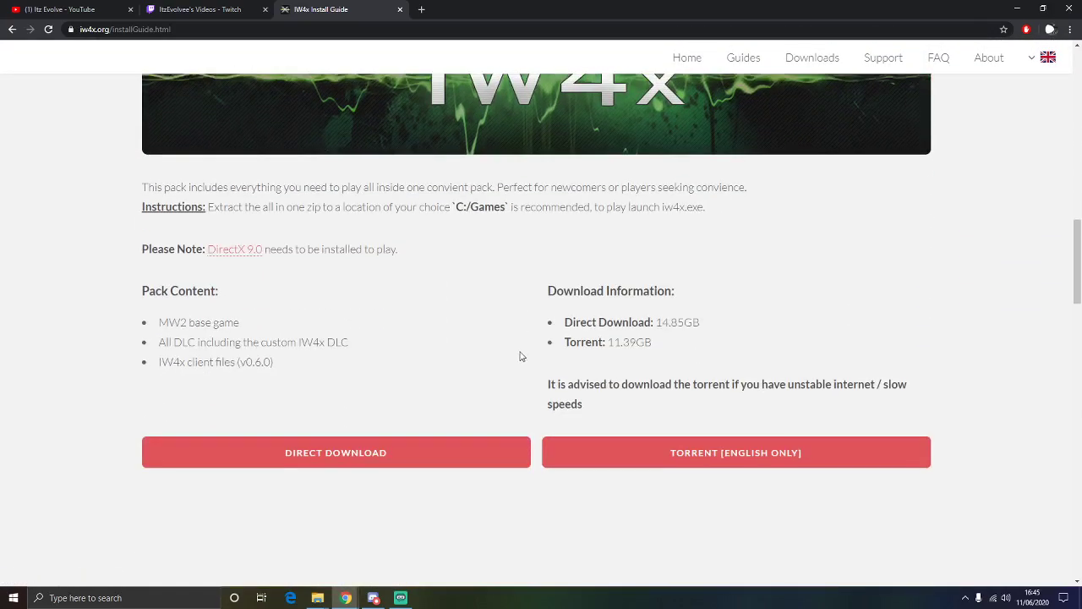
left_click_drag(700, 323, 565, 326)
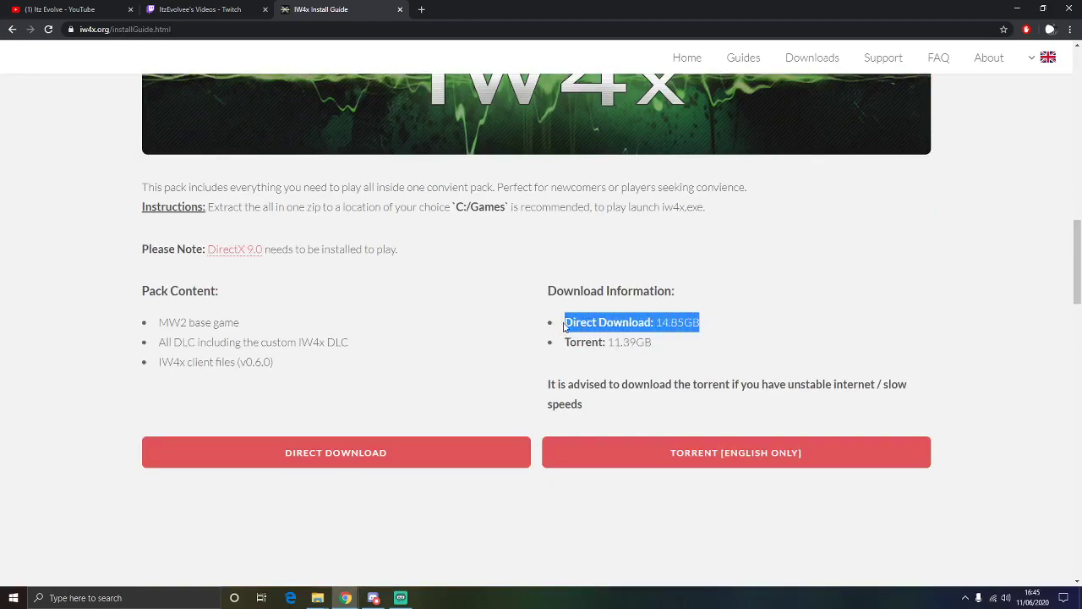
left_click(703, 326)
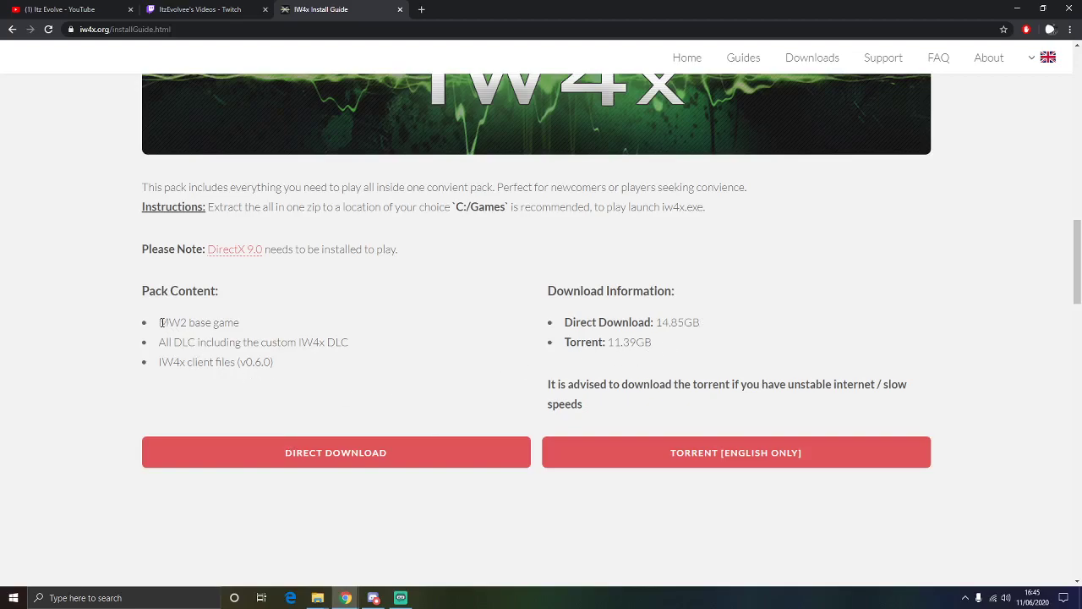
left_click_drag(160, 323, 240, 328)
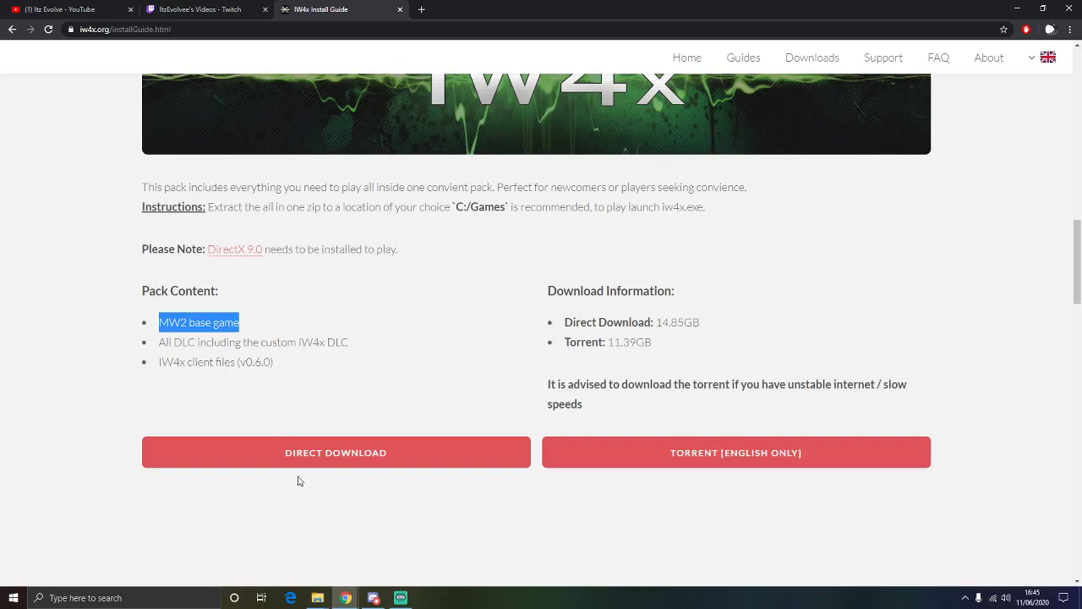
left_click(365, 452)
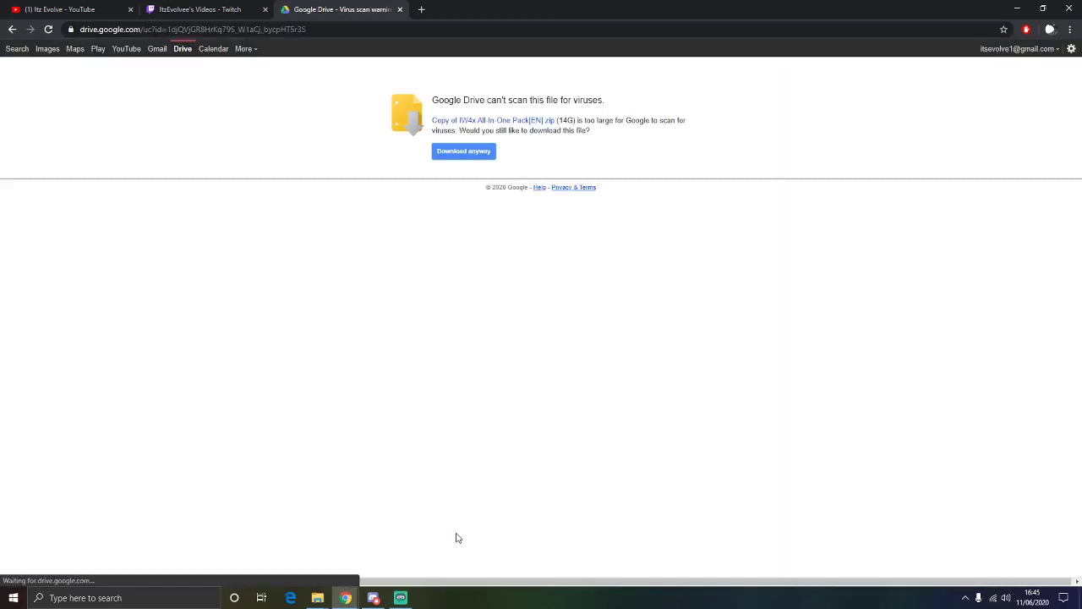
left_click(470, 152)
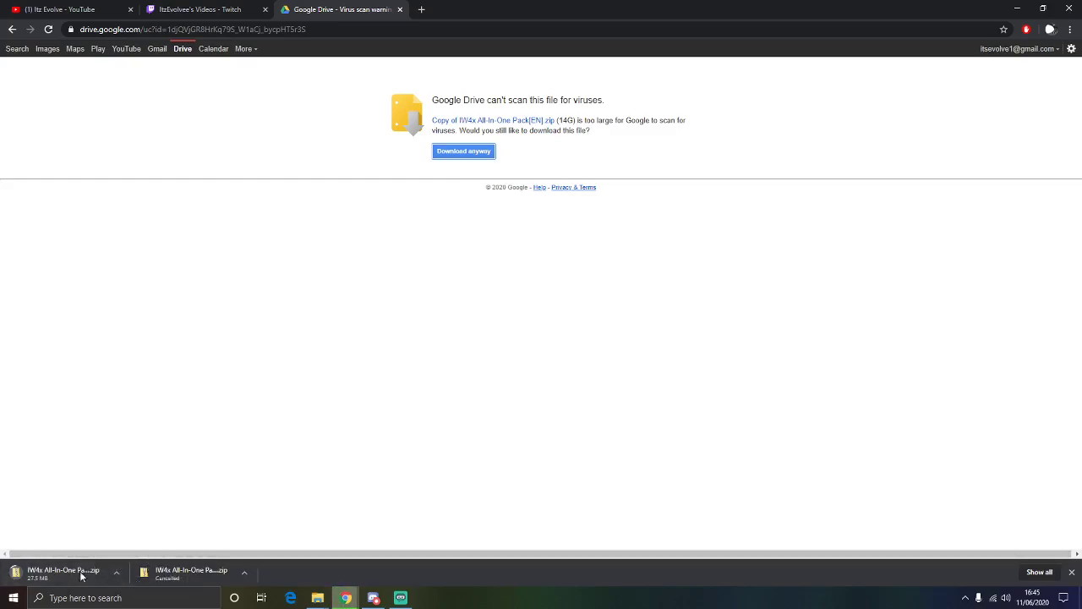
- Cancel the IW4x All-In-One Pack[EN].zip download, remove it from the downloads list, and return to the Google Drive page
left_click(1041, 573)
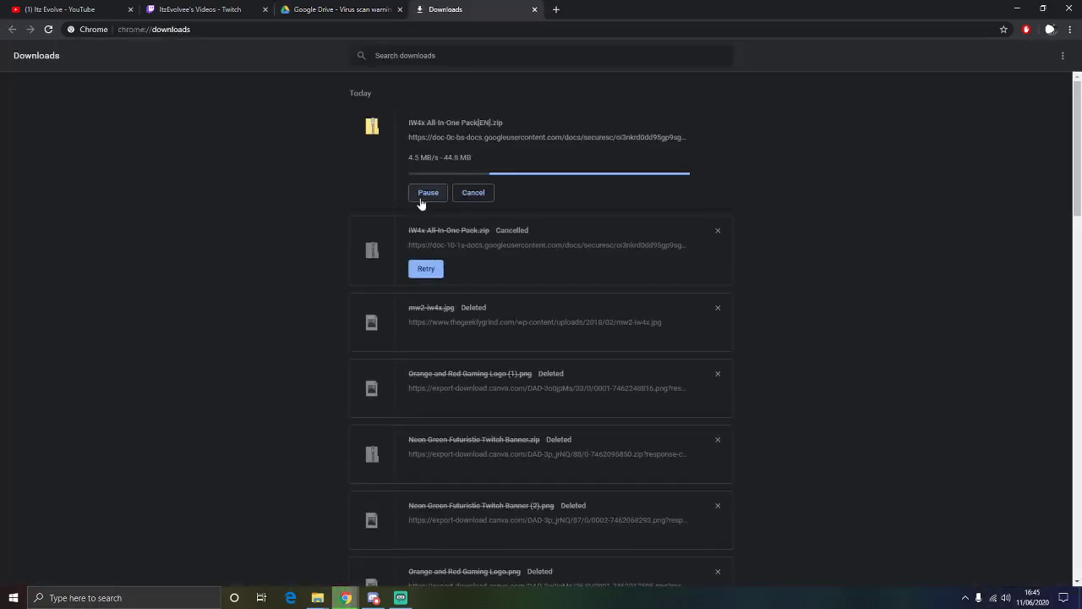
left_click(427, 193)
left_click(478, 193)
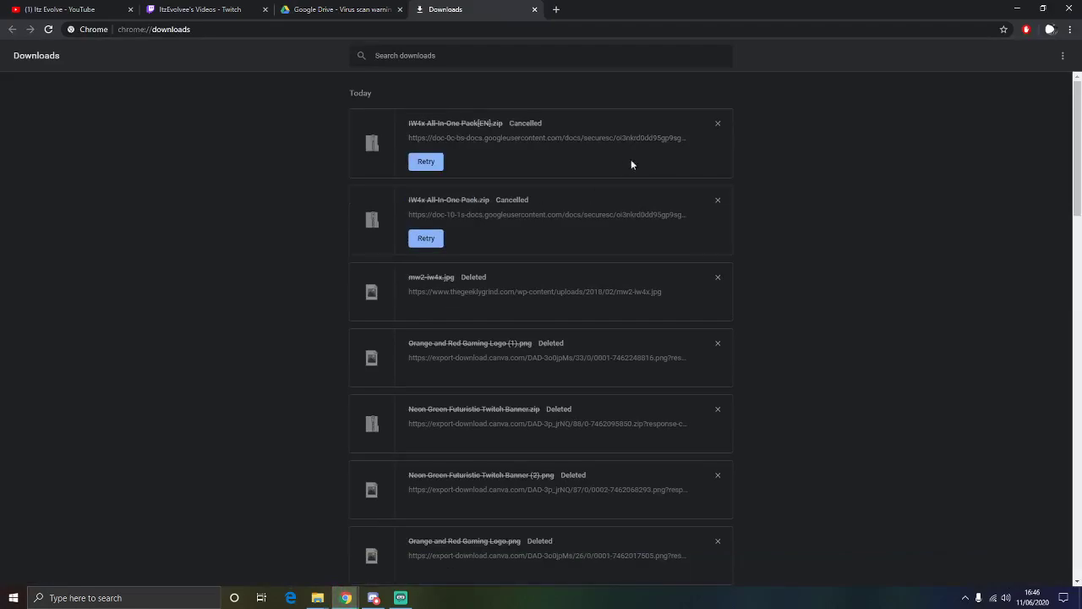
left_click(724, 125)
left_click(724, 124)
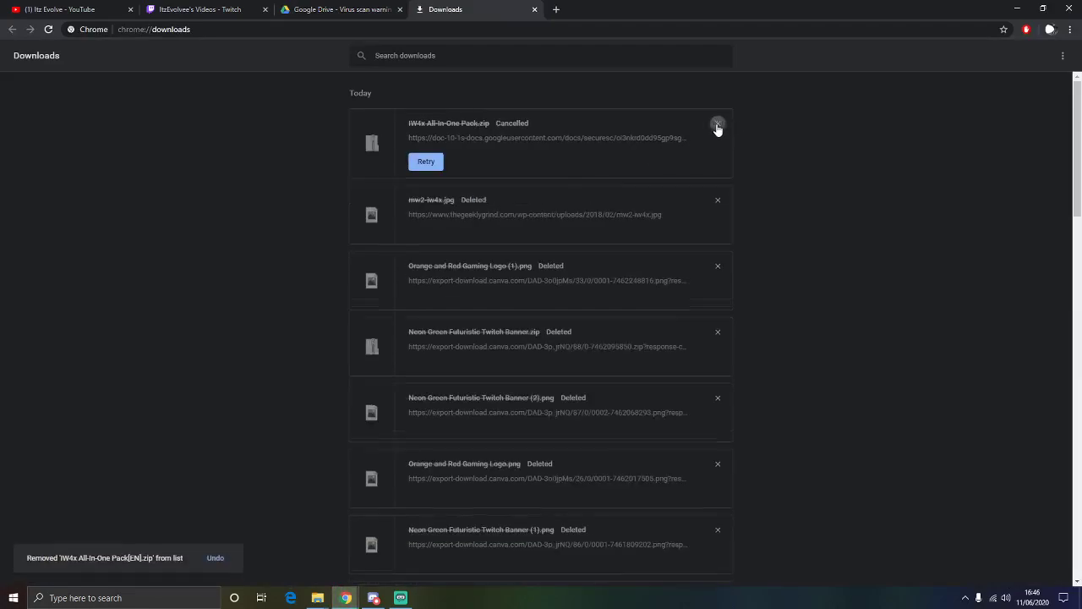
left_click(335, 9)
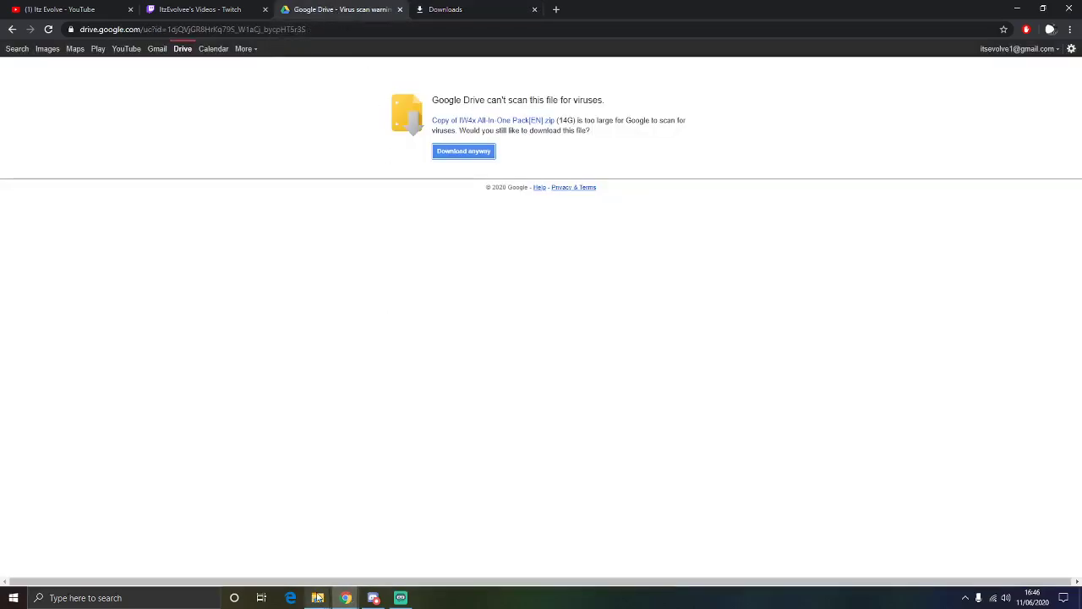
- Switch to the File Explorer window showing Downloads and open the Games folder on the Storage (D:) drive
mouse_move(317, 603)
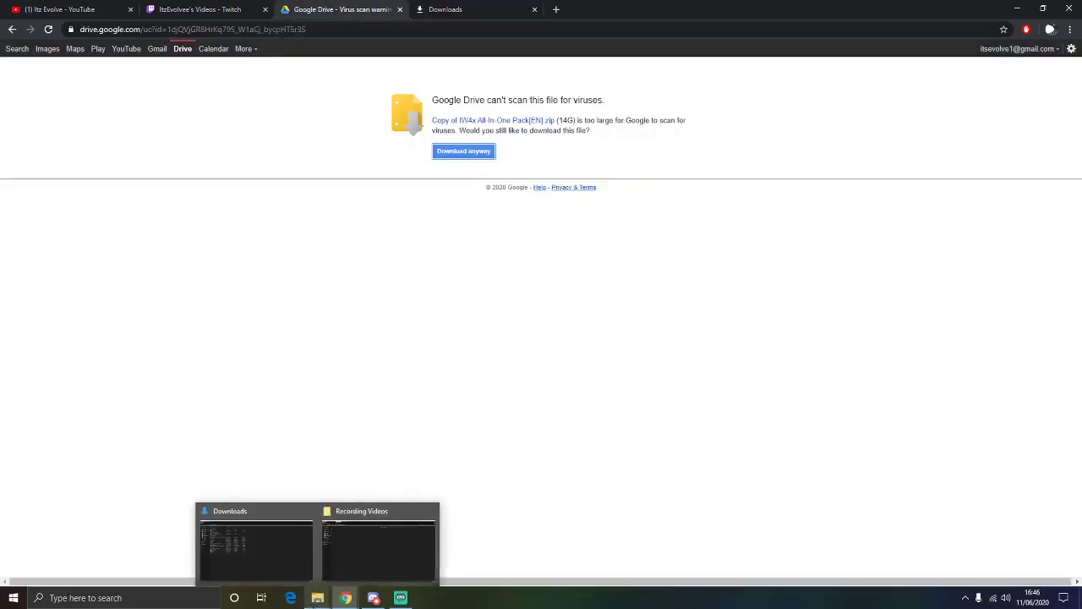
left_click(266, 554)
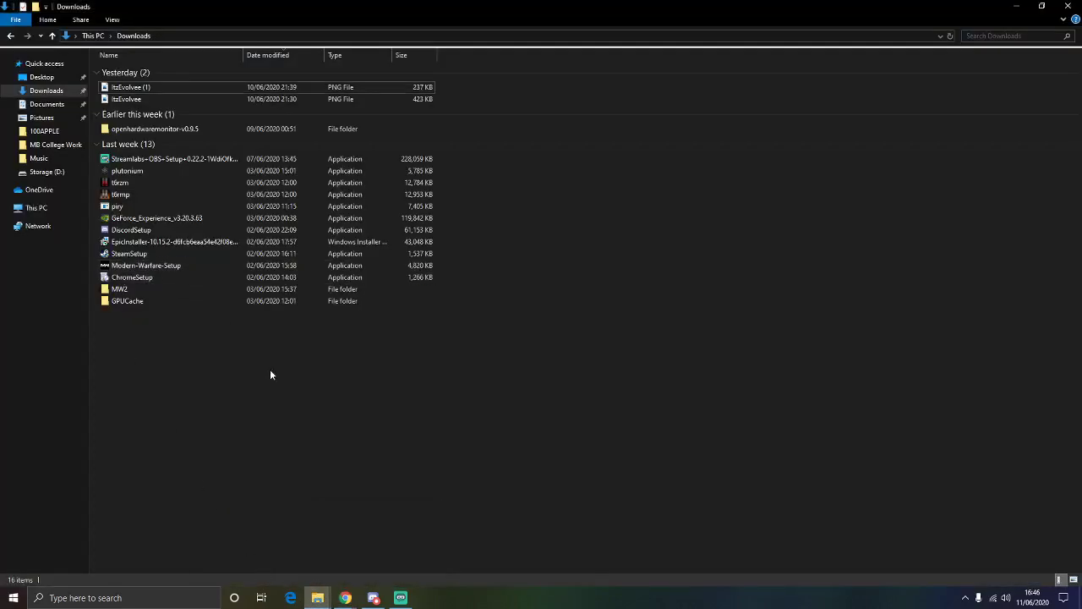
left_click(49, 172)
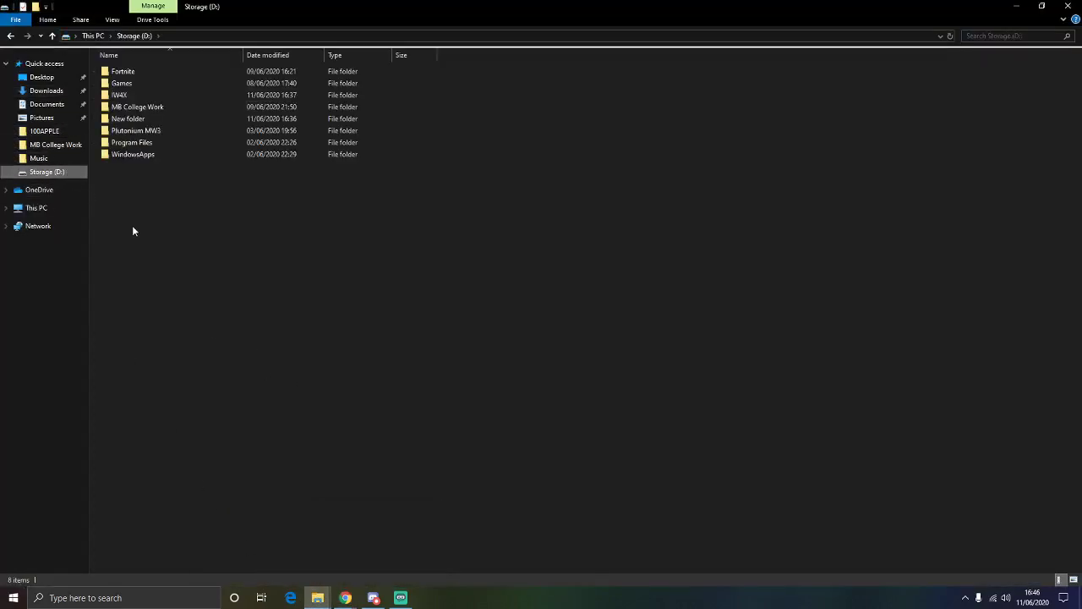
double_click(146, 82)
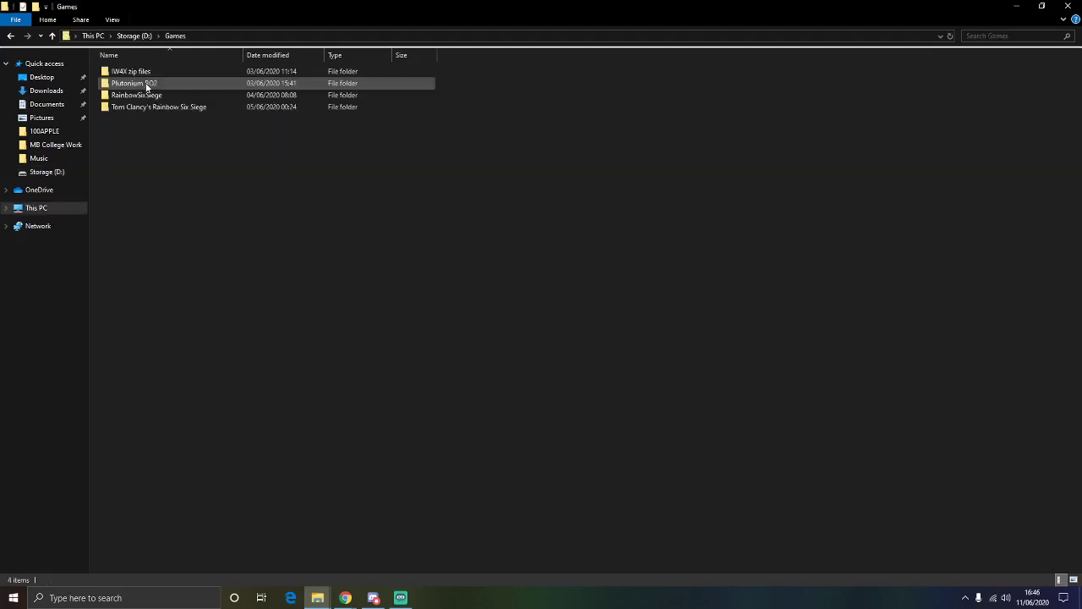
- Create a new folder named IW4X.2 inside the Games folder
right_click(201, 167)
mouse_move(326, 297)
left_click(377, 300)
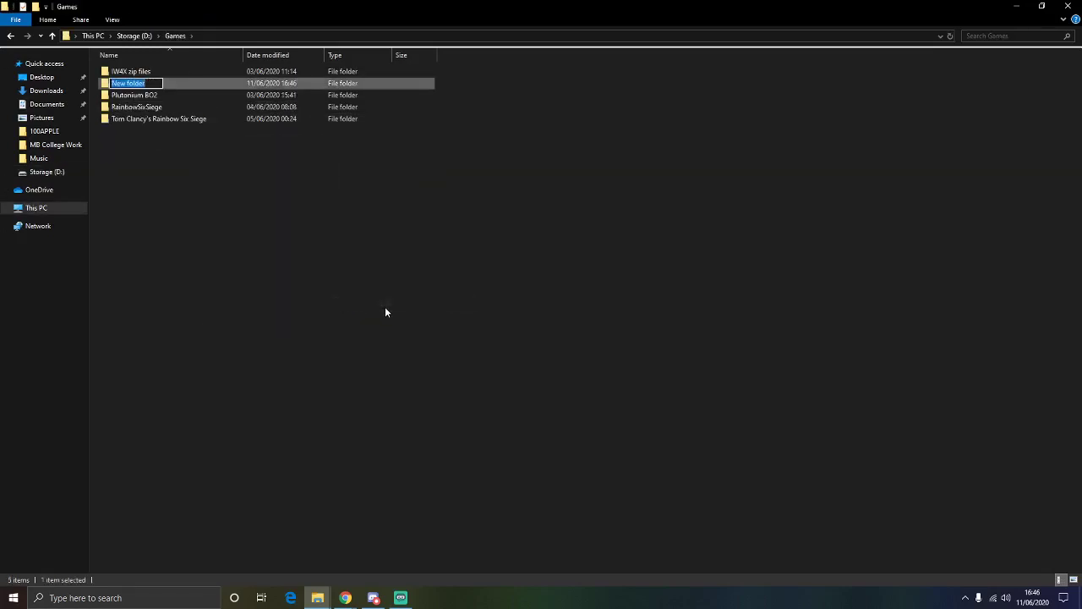
key("BackSpace")
type("IW4X 2")
key("Return")
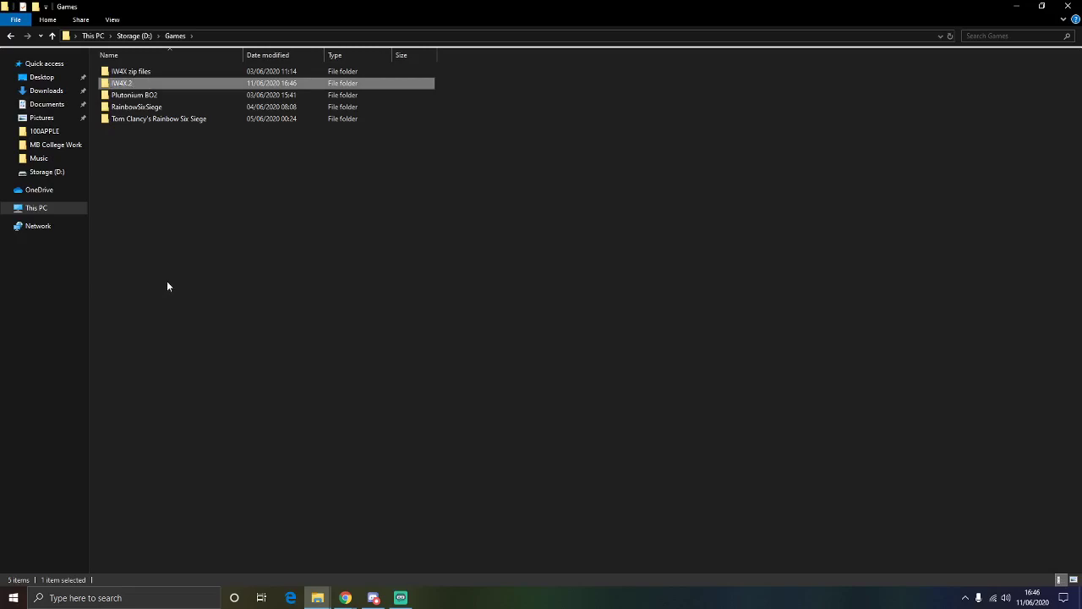
left_click(168, 284)
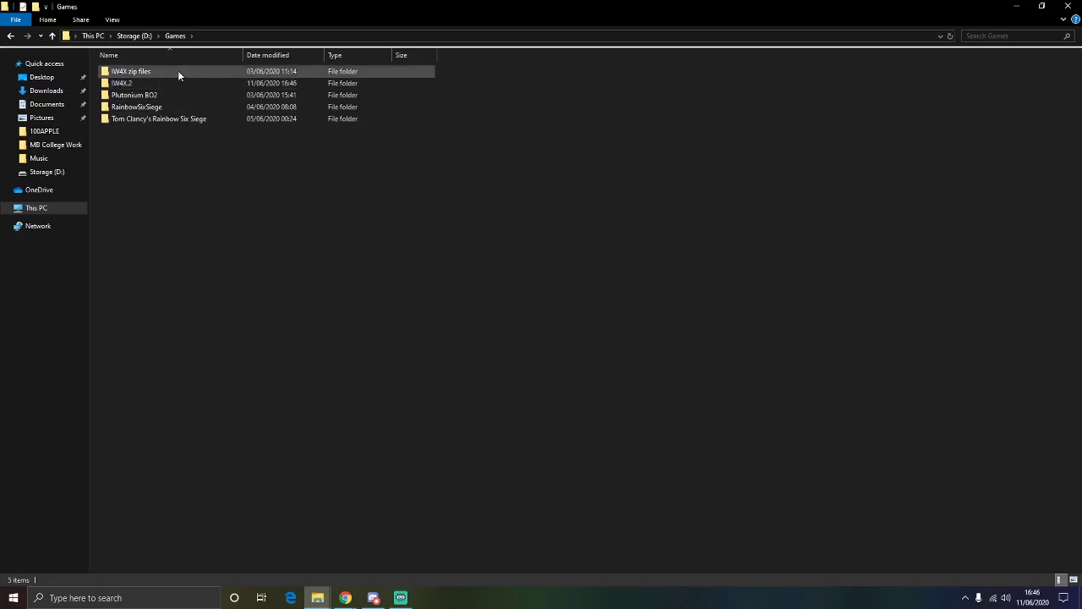
- View the contents of the IW4X zip files and Downloads folders, and return to the Games folder on Storage (D:)
double_click(152, 72)
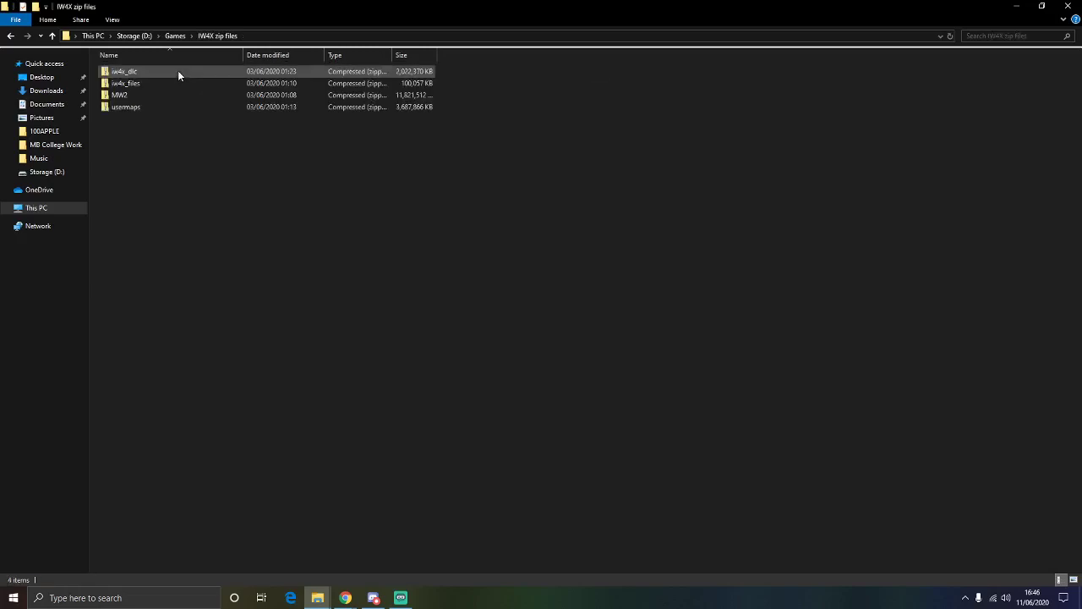
left_click(49, 90)
left_click_drag(225, 85, 897, 267)
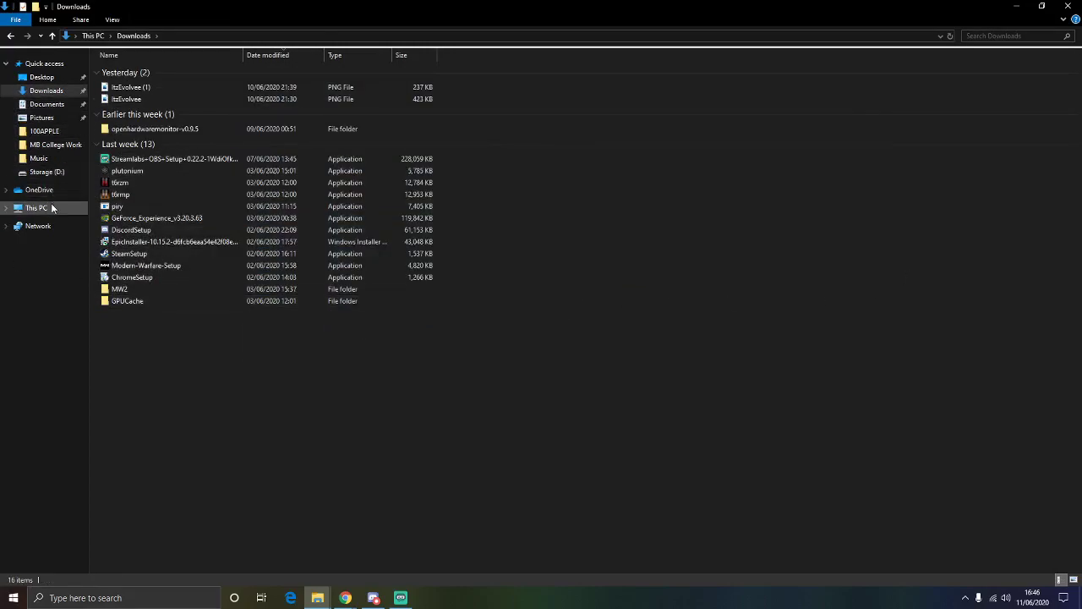
left_click(66, 172)
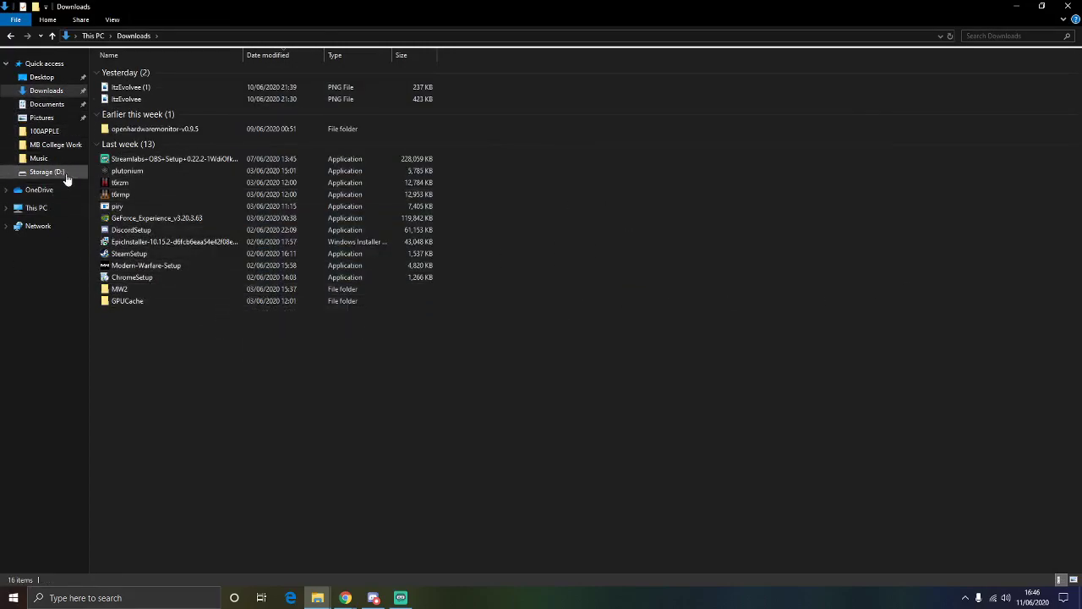
double_click(163, 79)
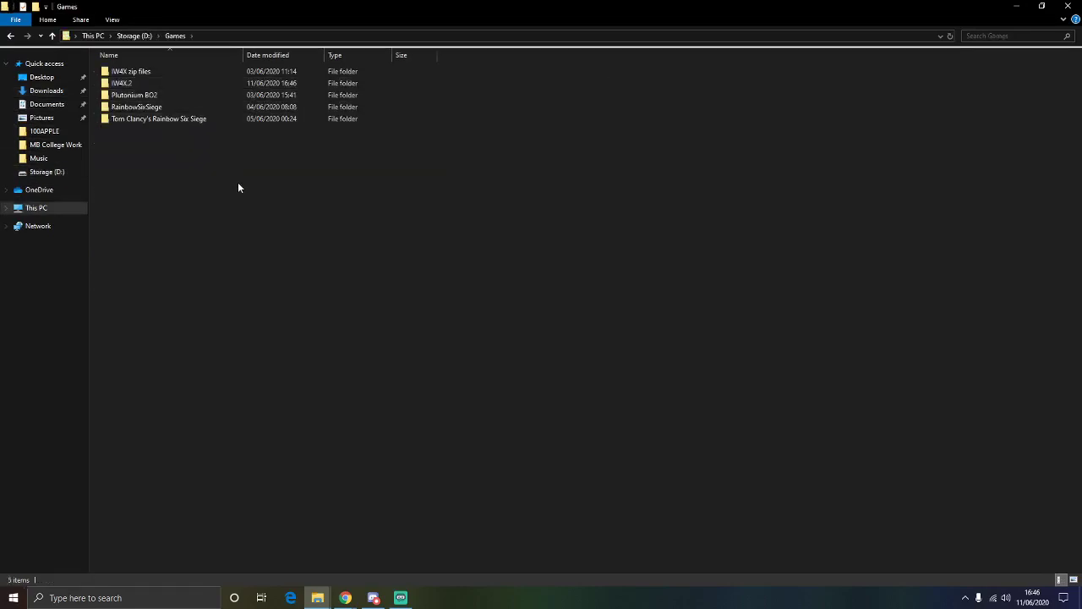
- Check the IW4X.2 folder inside Games, and open the IW4X zip files folder to view its archives
double_click(197, 83)
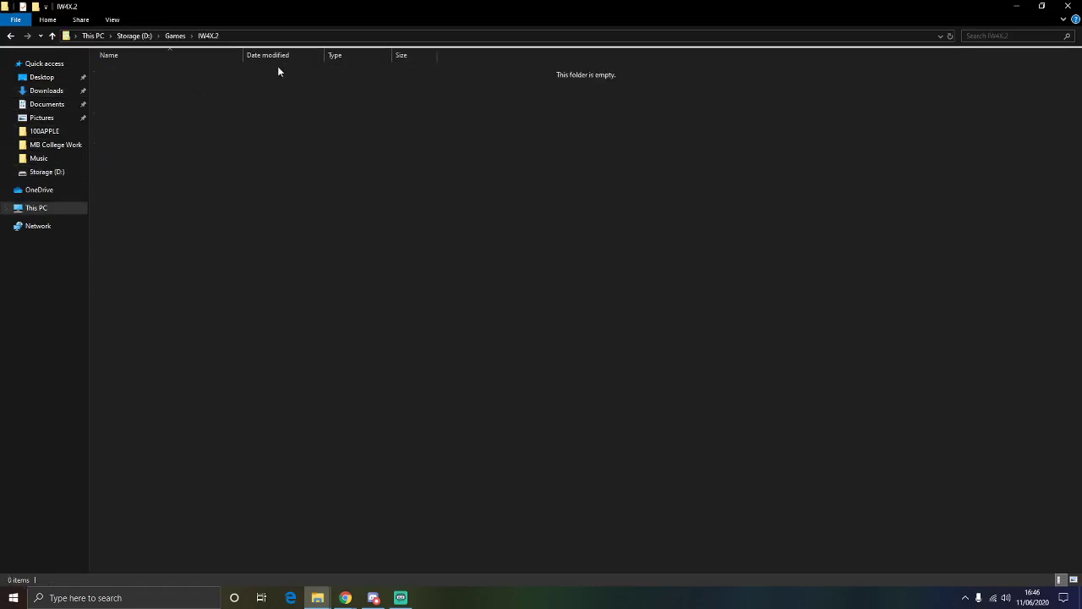
left_click(11, 37)
left_click(227, 344)
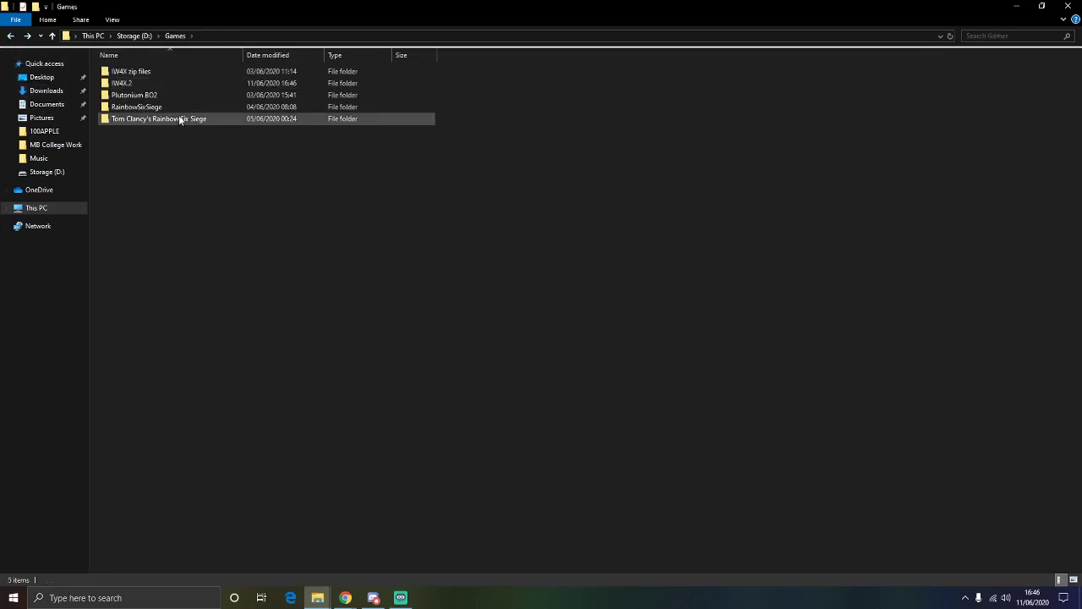
double_click(183, 72)
left_click_drag(195, 269, 307, 78)
left_click(277, 171)
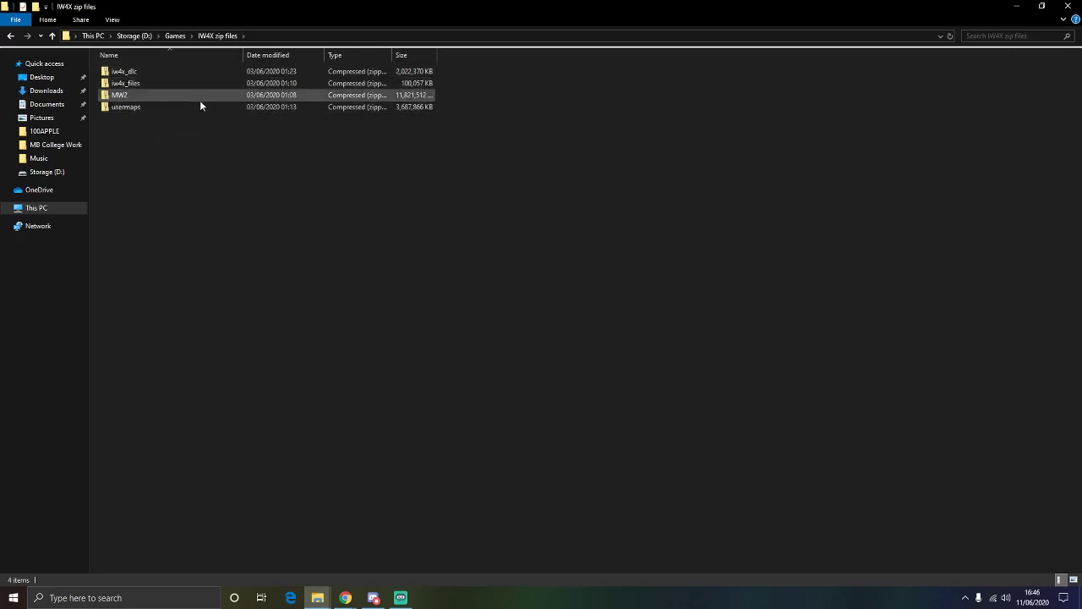
left_click_drag(215, 154, 317, 176)
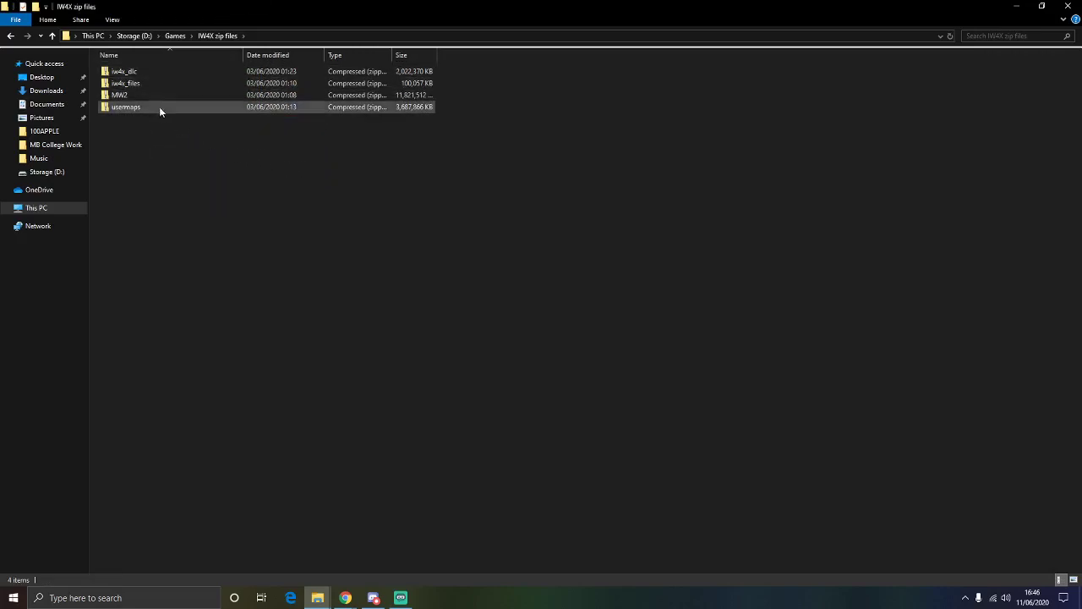
- View the contents of the MW2 archive and the usermaps folder in the usermaps archive, and return to IW4X zip files
double_click(157, 94)
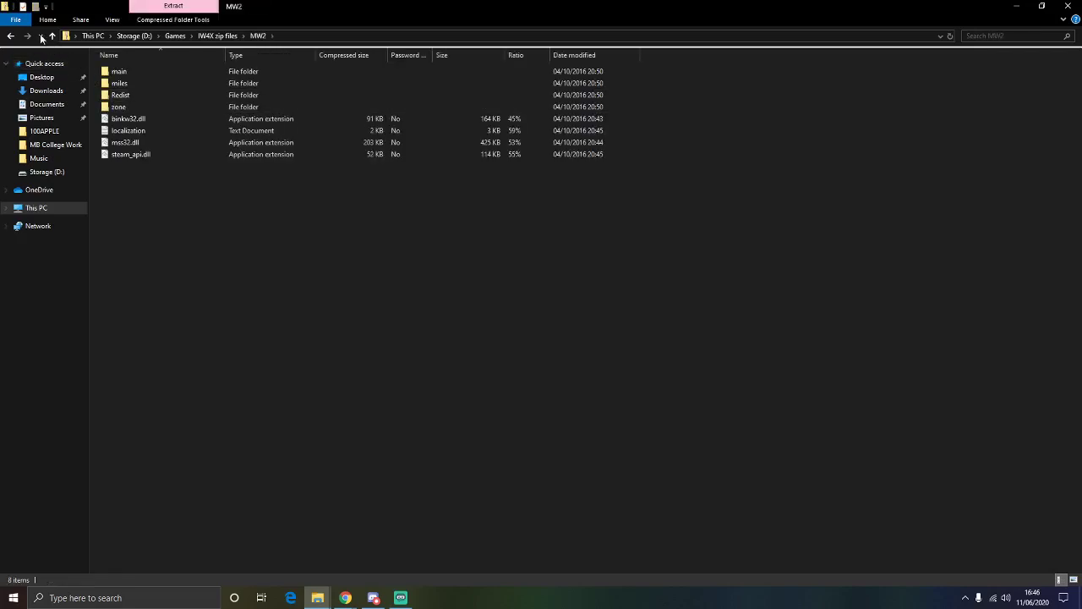
left_click(11, 36)
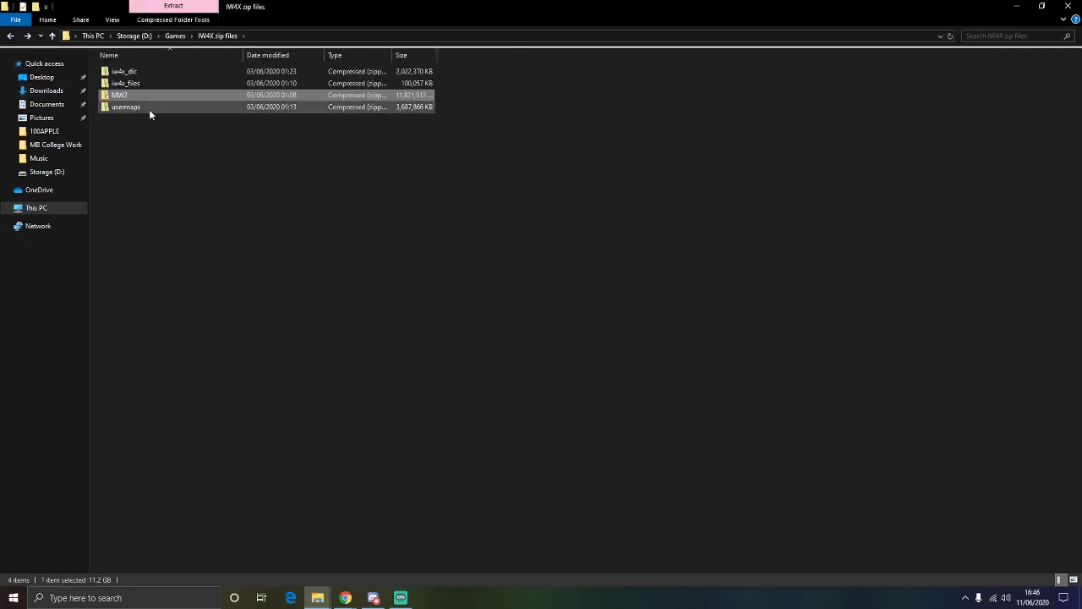
double_click(148, 110)
double_click(157, 71)
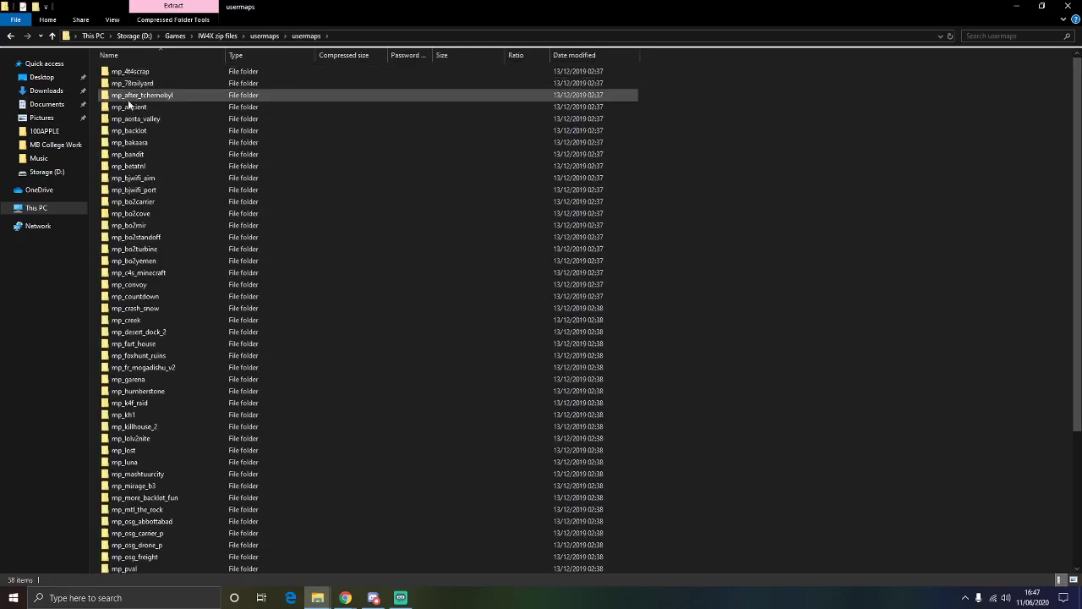
scroll(274, 394, "down", 5)
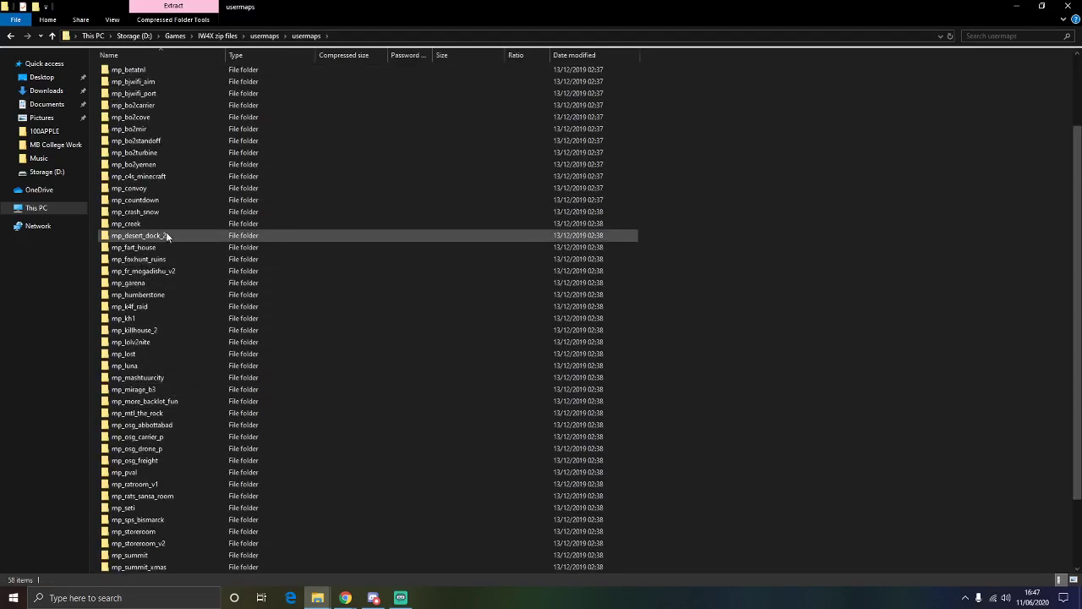
left_click_drag(955, 176, 935, 403)
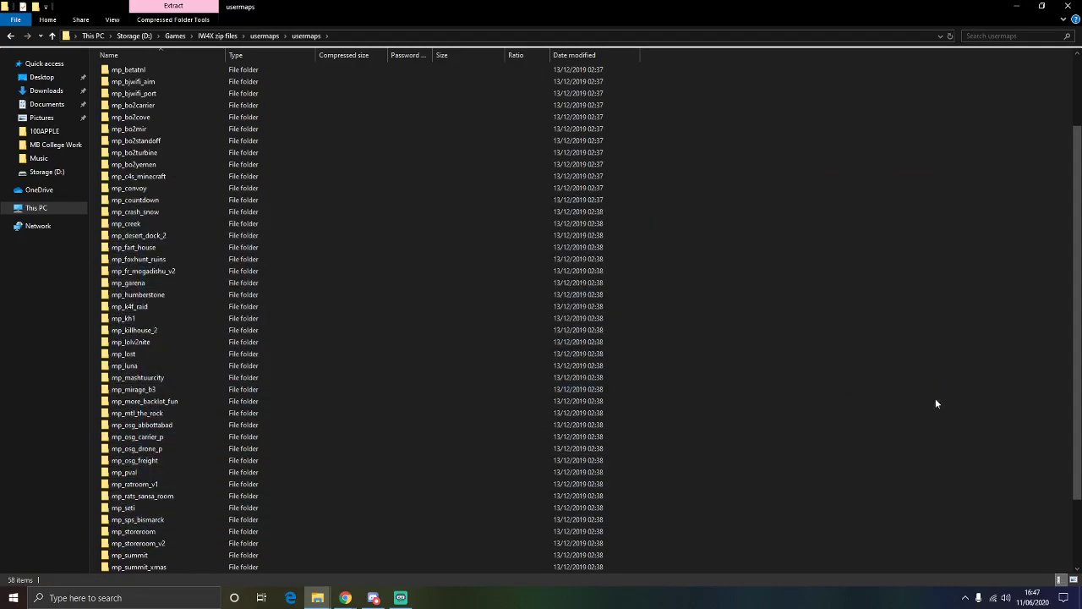
left_click(7, 36)
left_click(7, 35)
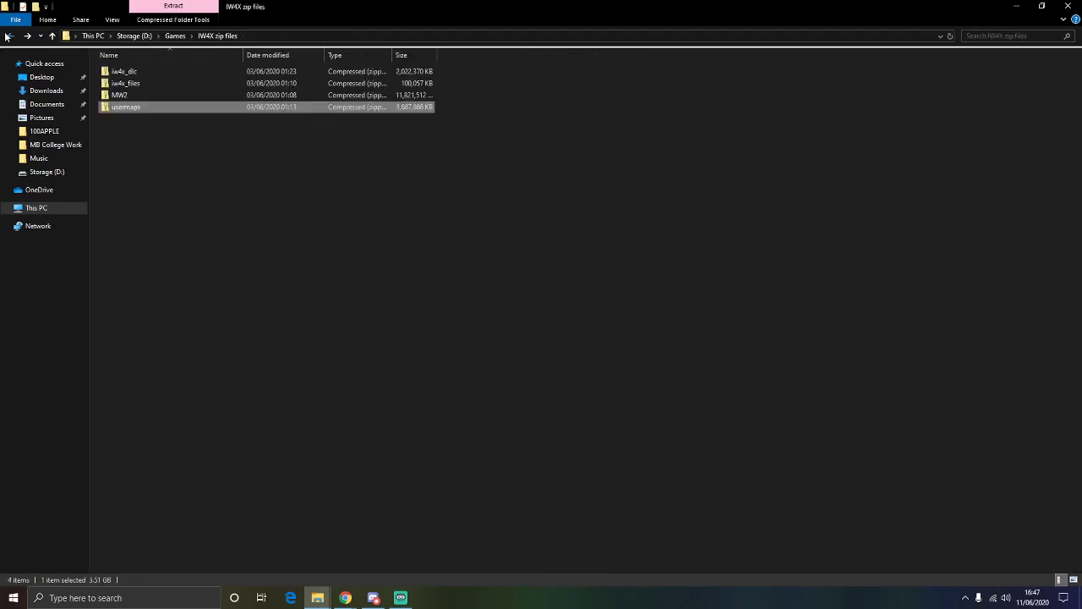
- View the contents of the iw4x_files archive and return to the IW4X zip files folder
double_click(163, 85)
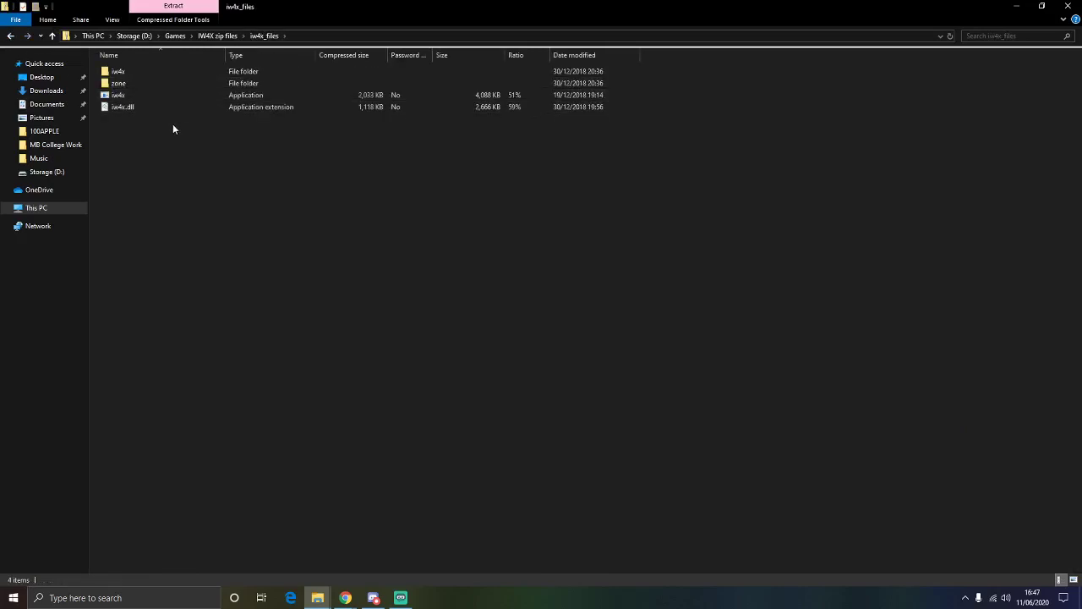
left_click_drag(187, 207, 456, 173)
left_click(10, 36)
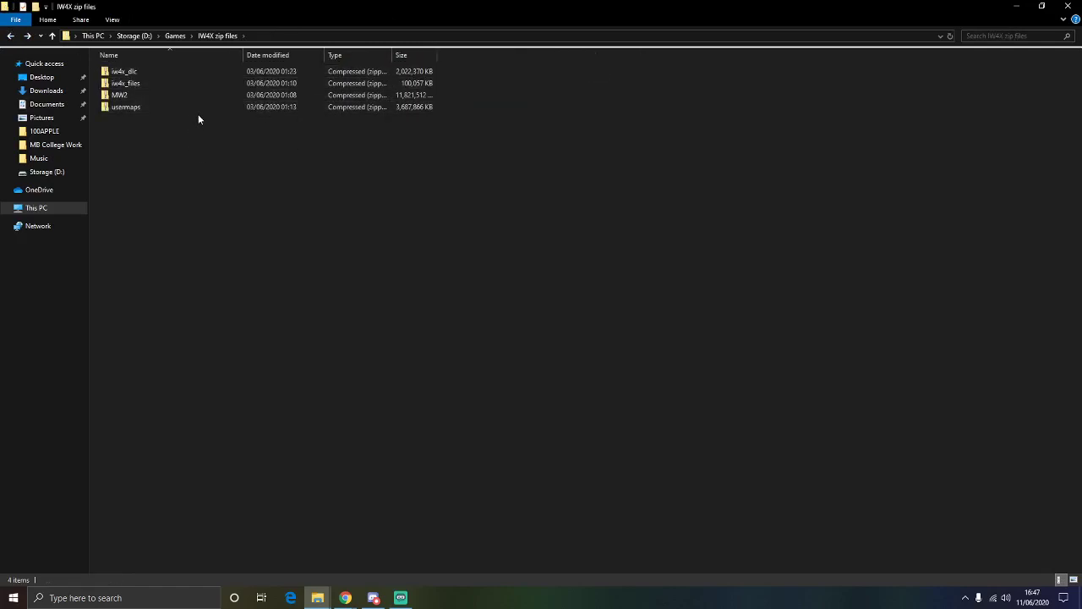
left_click(218, 82)
left_click(223, 71)
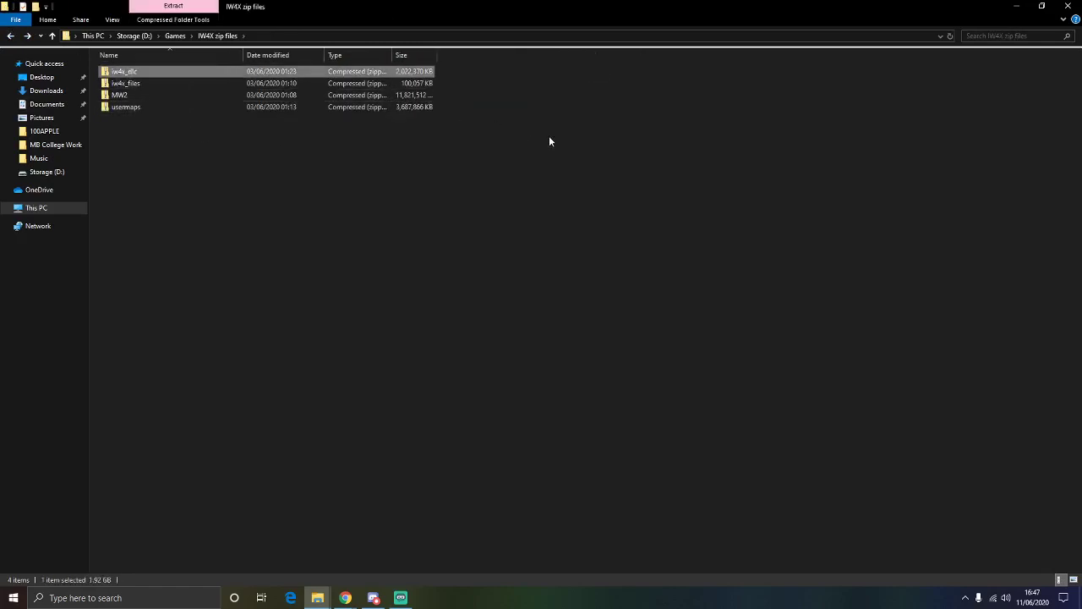
left_click(549, 135)
left_click_drag(251, 271, 348, 56)
left_click_drag(355, 234, 441, 40)
left_click(685, 190)
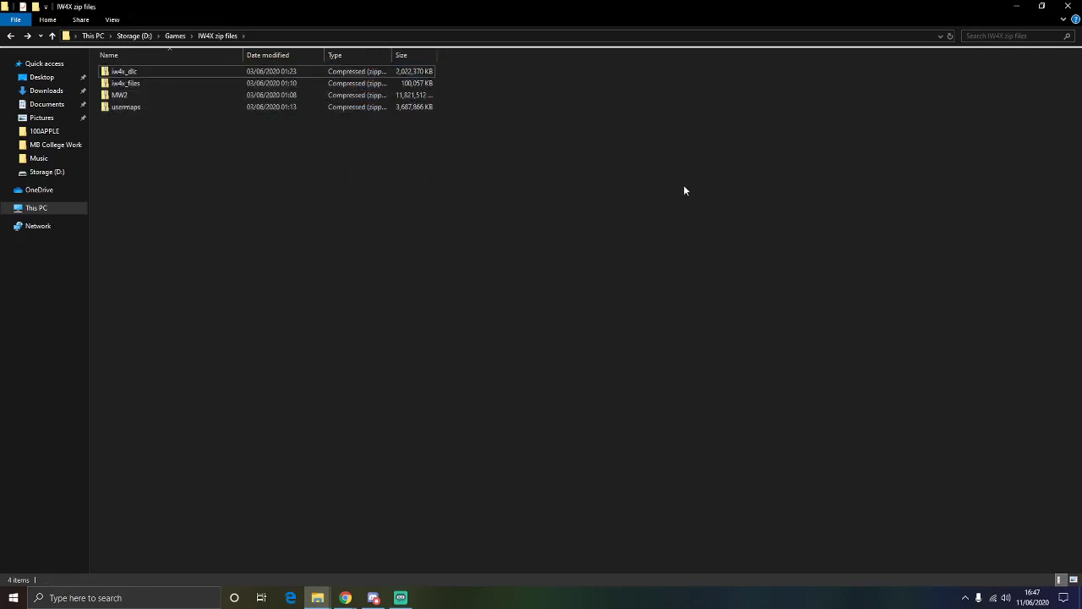
- Select all four zip archives and display their available extraction commands, and dismiss them
key("ctrl+a")
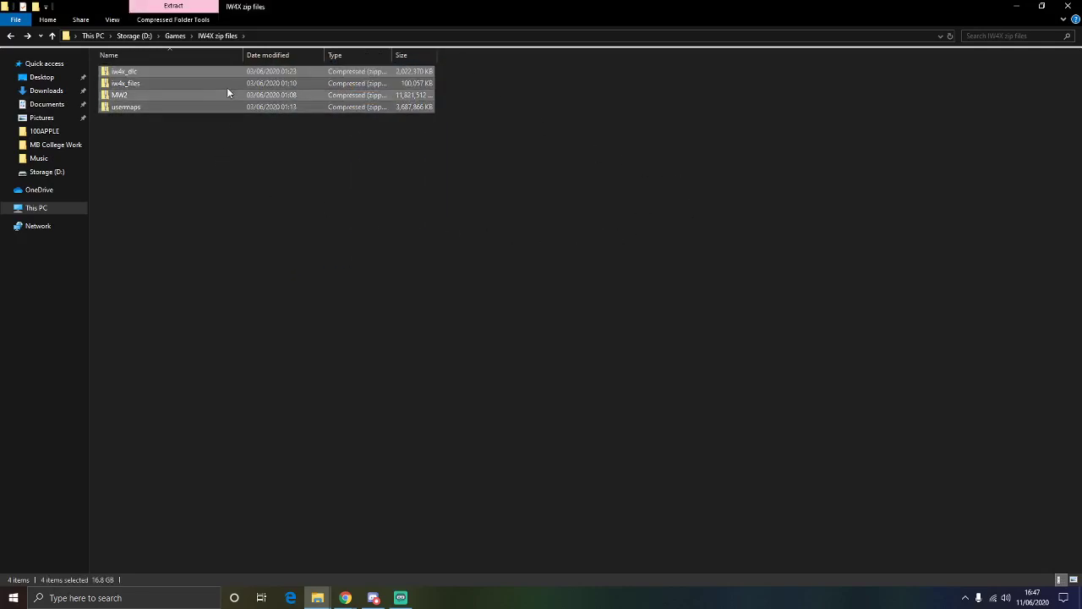
right_click(227, 88)
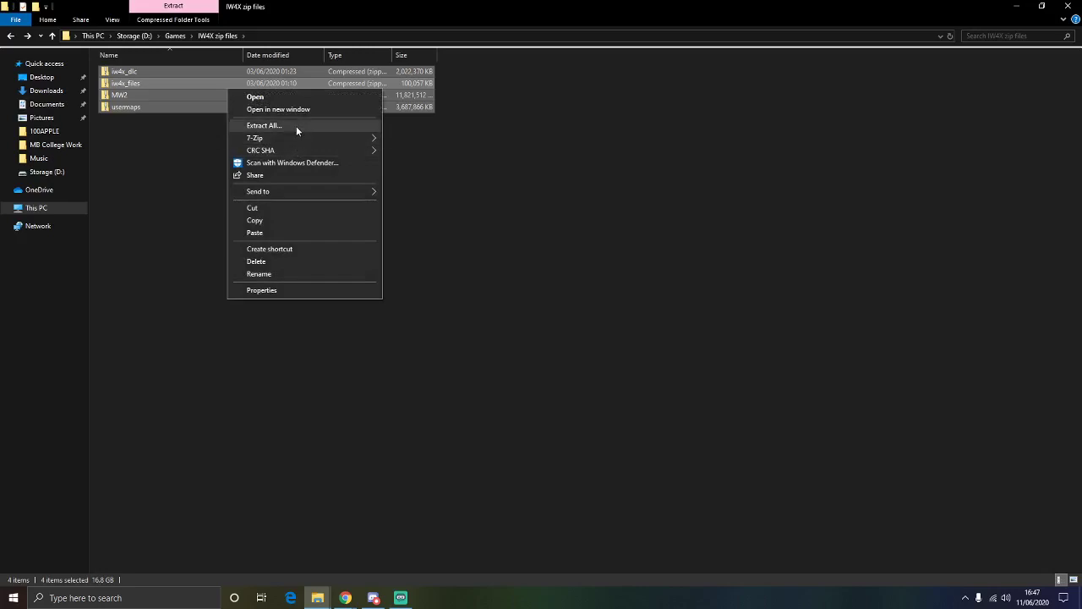
left_click(531, 166)
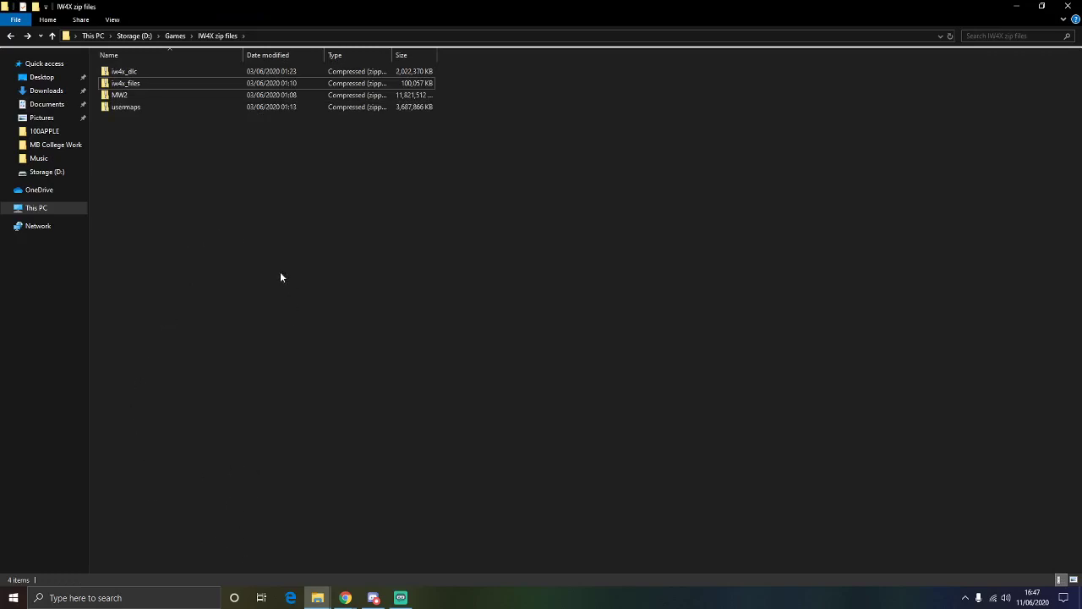
- Open the IW4X folder on Storage (D:) and run updater to view its options, and close its console window
left_click(58, 204)
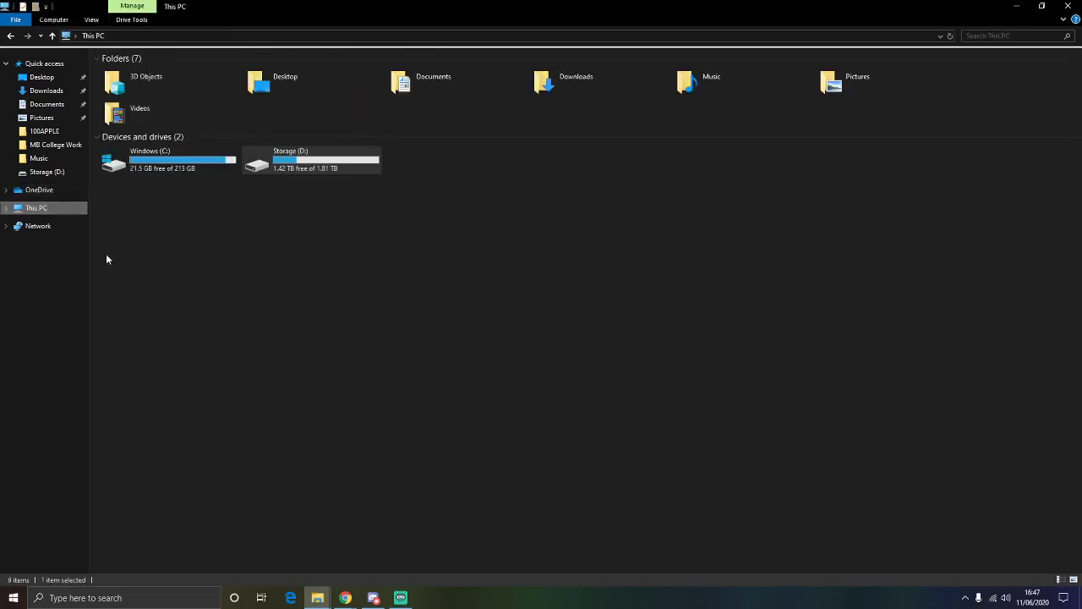
double_click(323, 168)
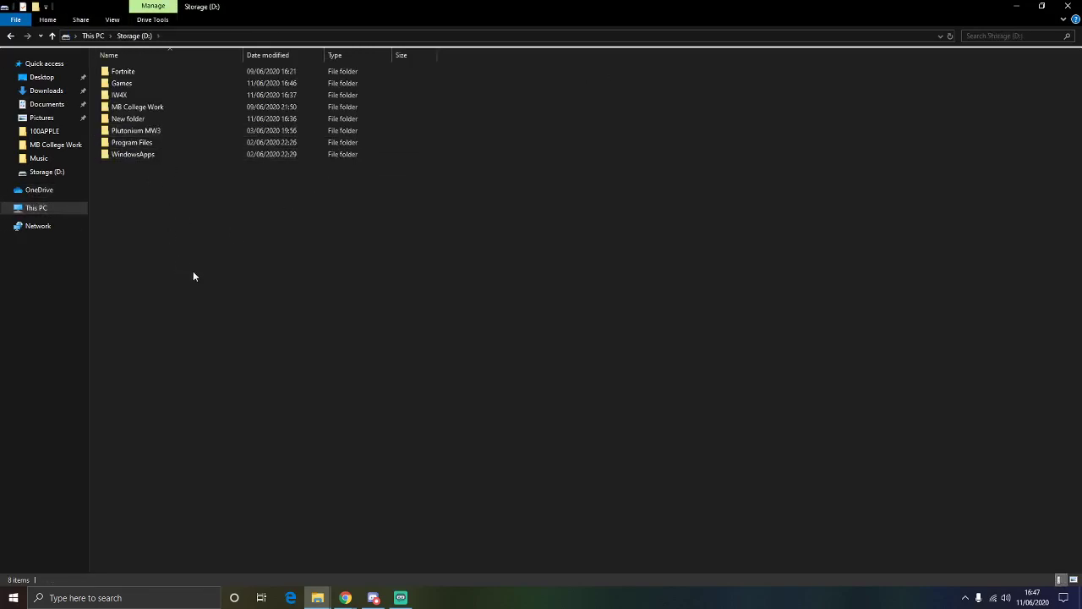
double_click(180, 95)
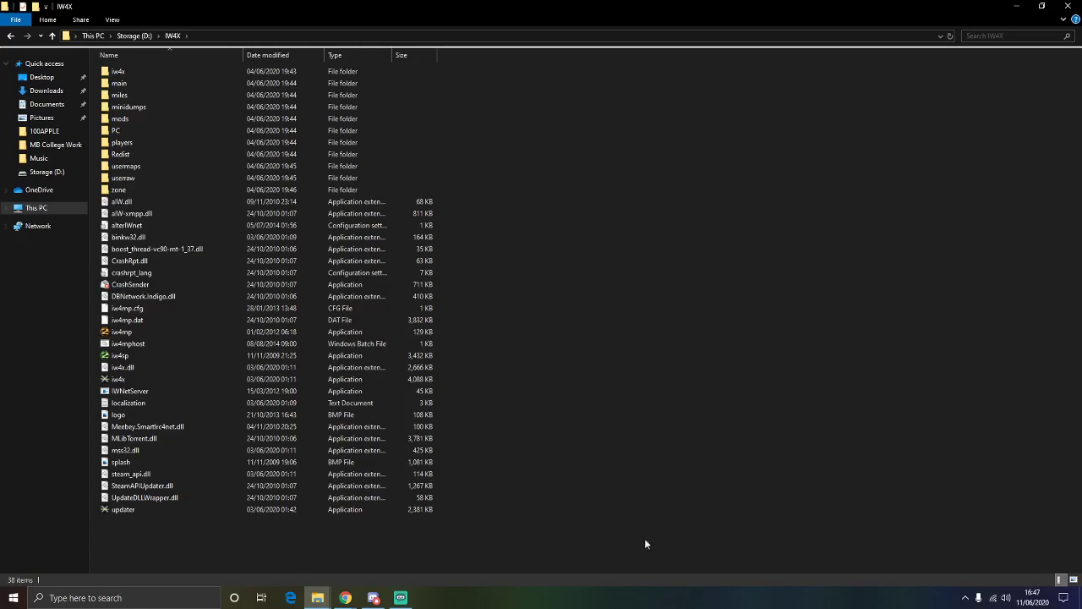
double_click(180, 508)
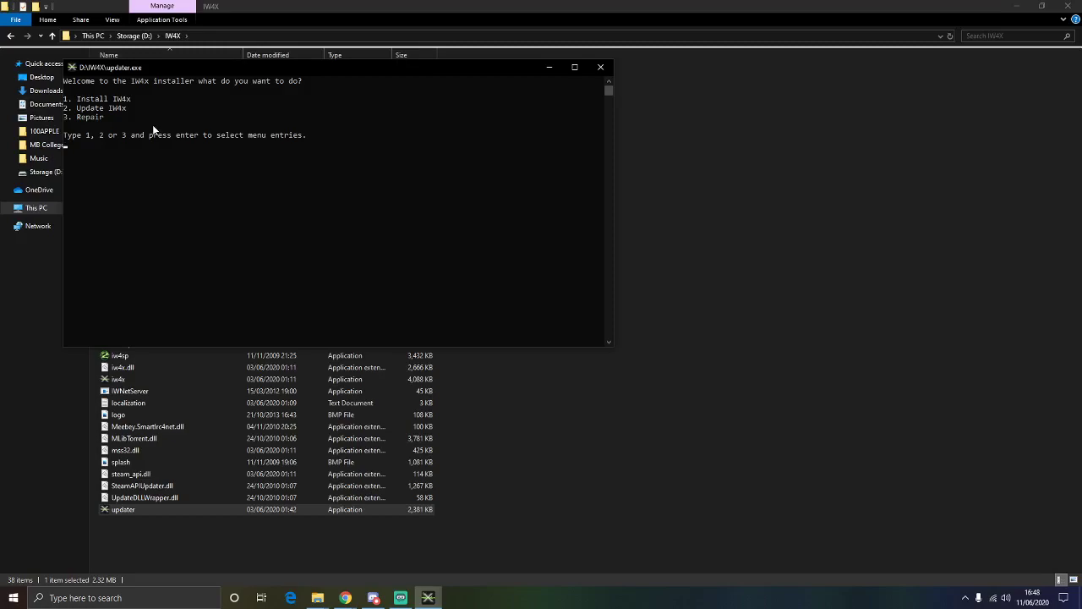
left_click(608, 68)
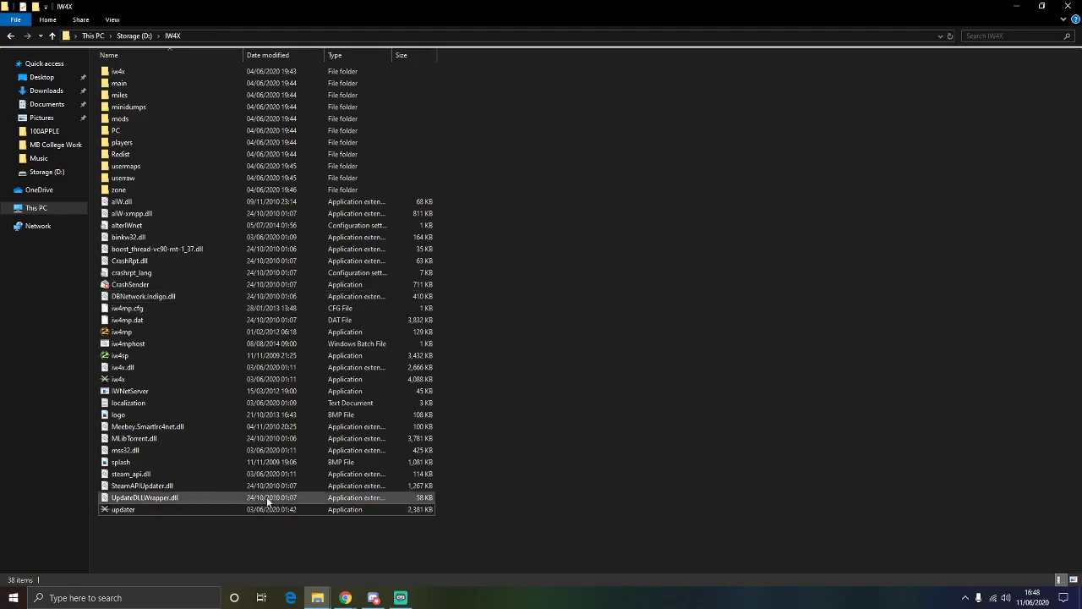
- Create a new folder named Verify_tool inside the IW4X folder
right_click(116, 533)
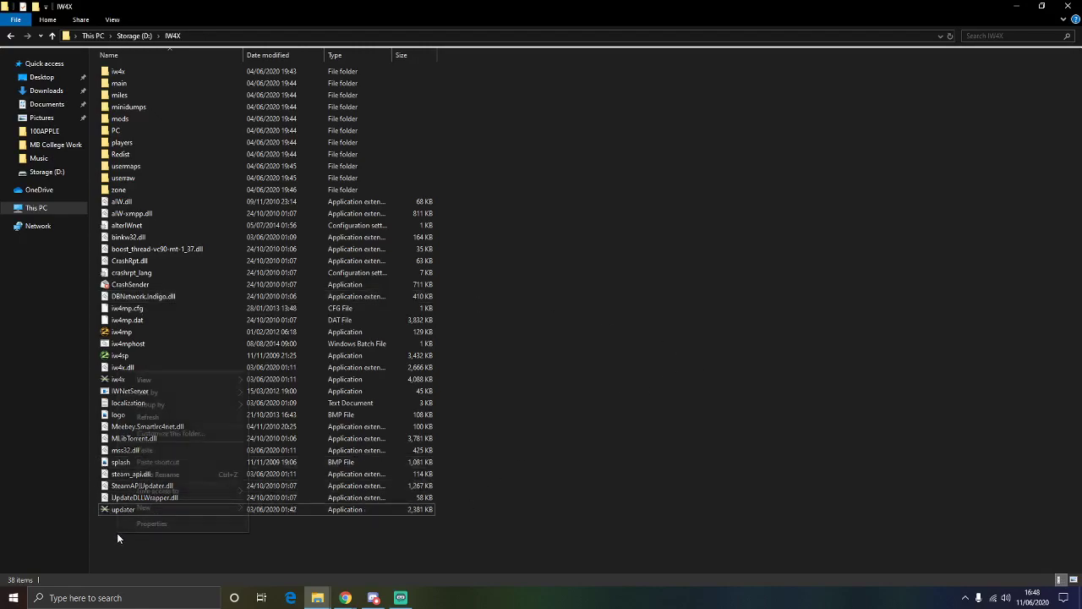
mouse_move(155, 508)
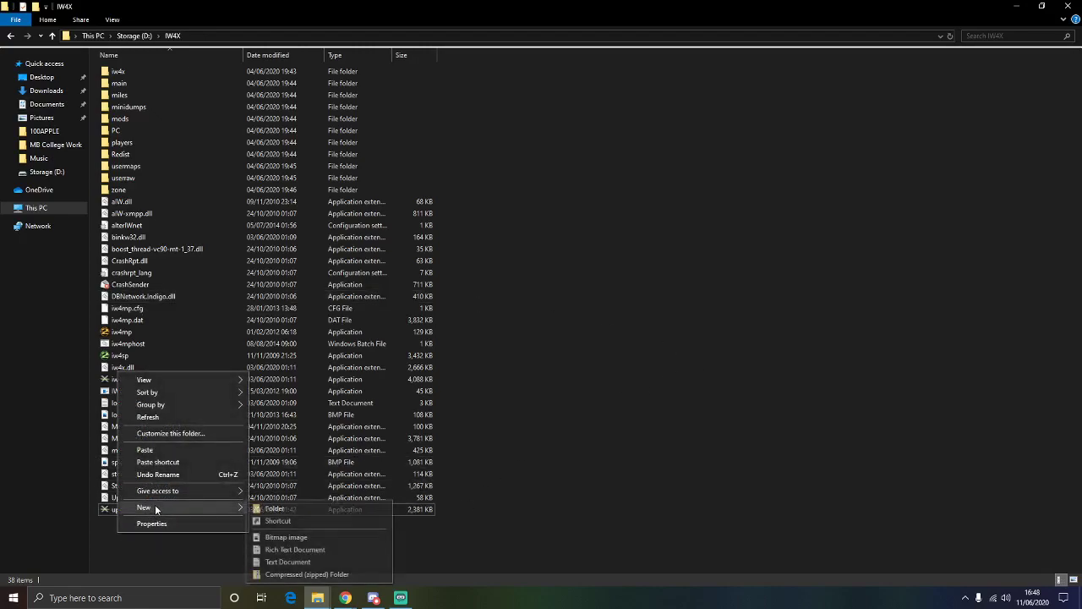
left_click(324, 508)
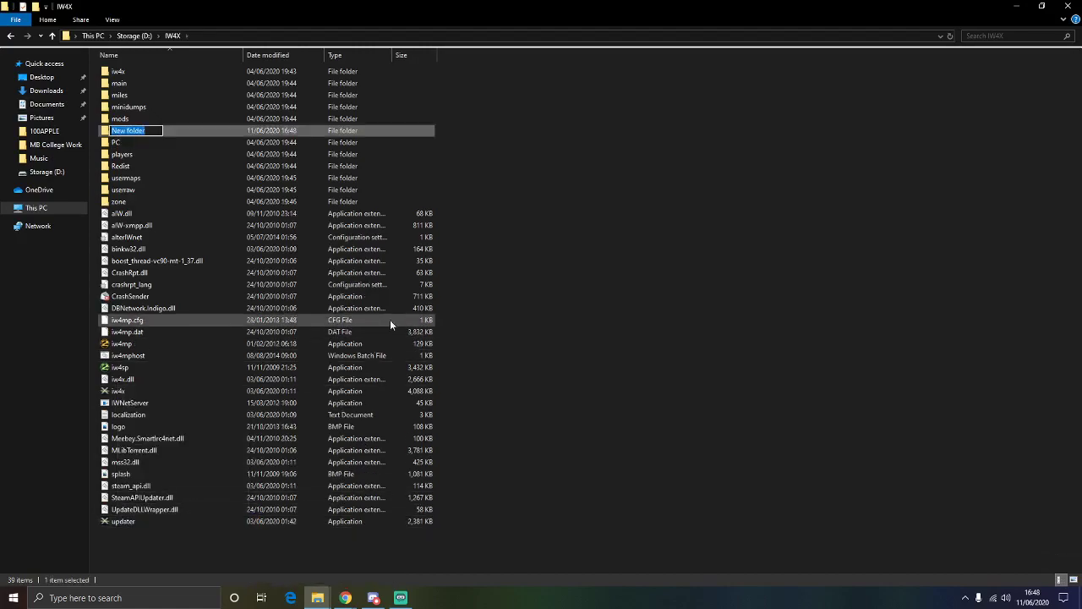
key("BackSpace")
type("Verify")
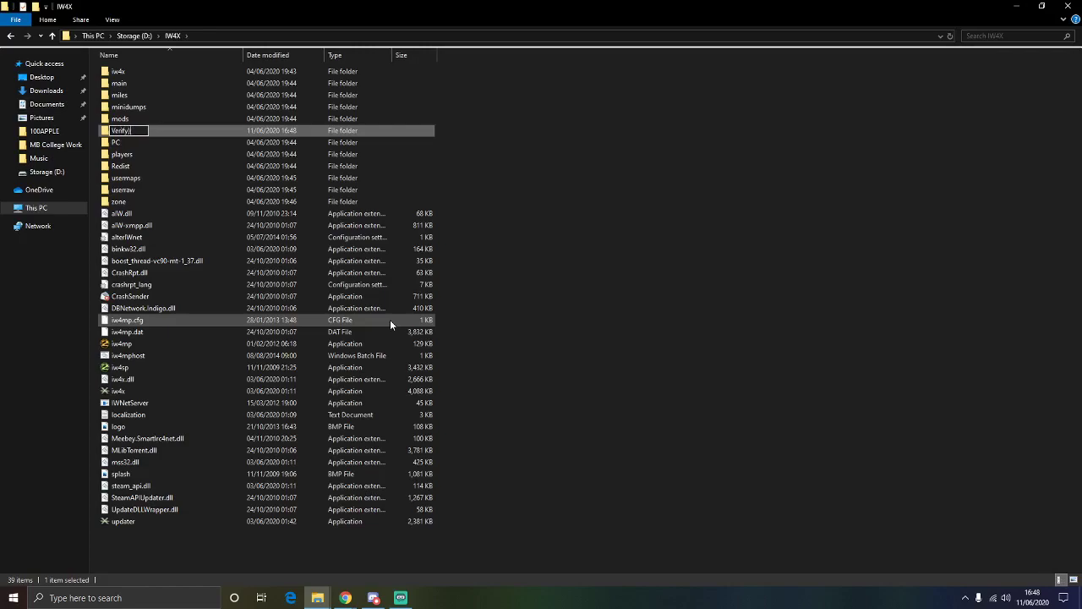
type("_tool")
key("Return")
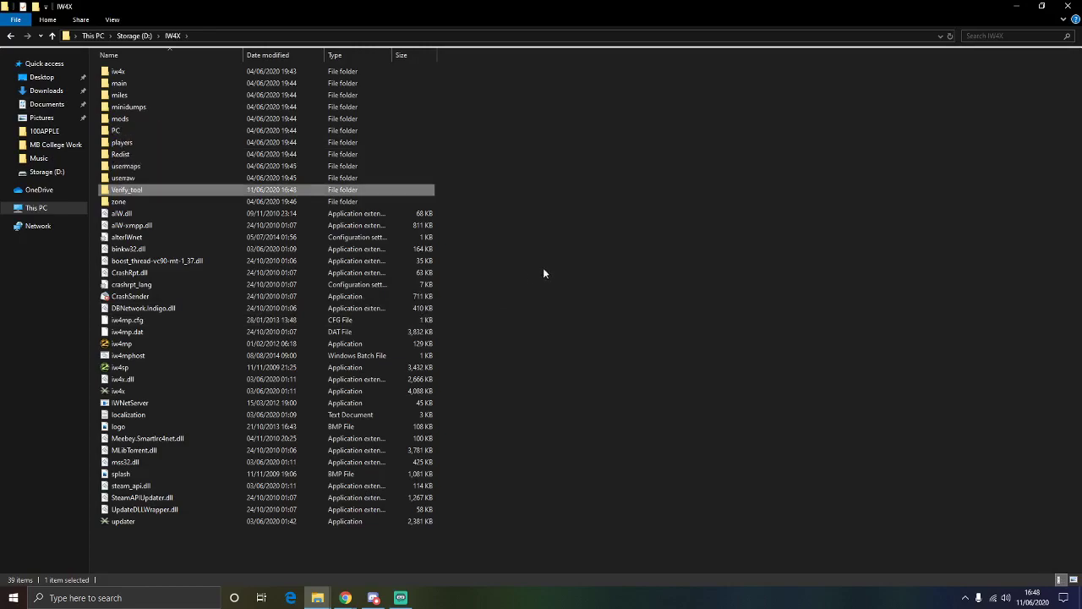
left_click(593, 259)
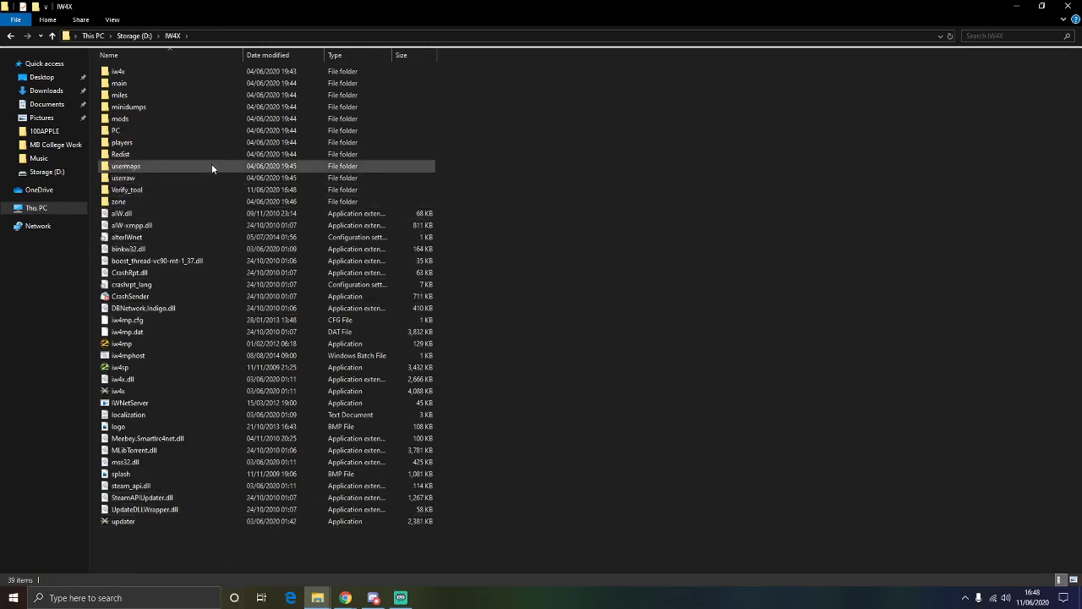
- Delete the Verify_tool folder from the IW4X folder
left_click(212, 187)
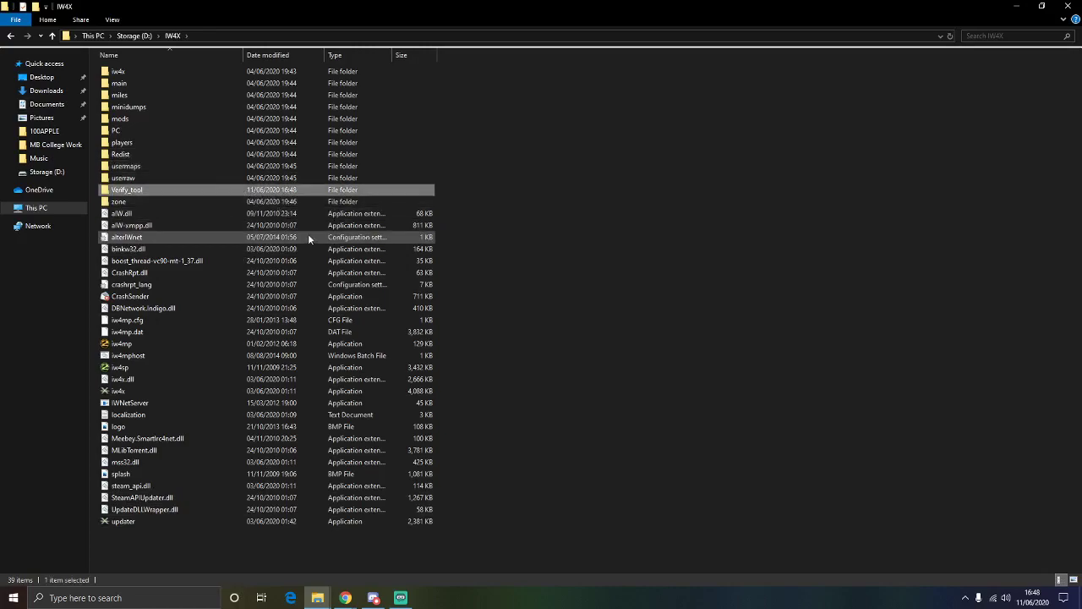
key("Delete")
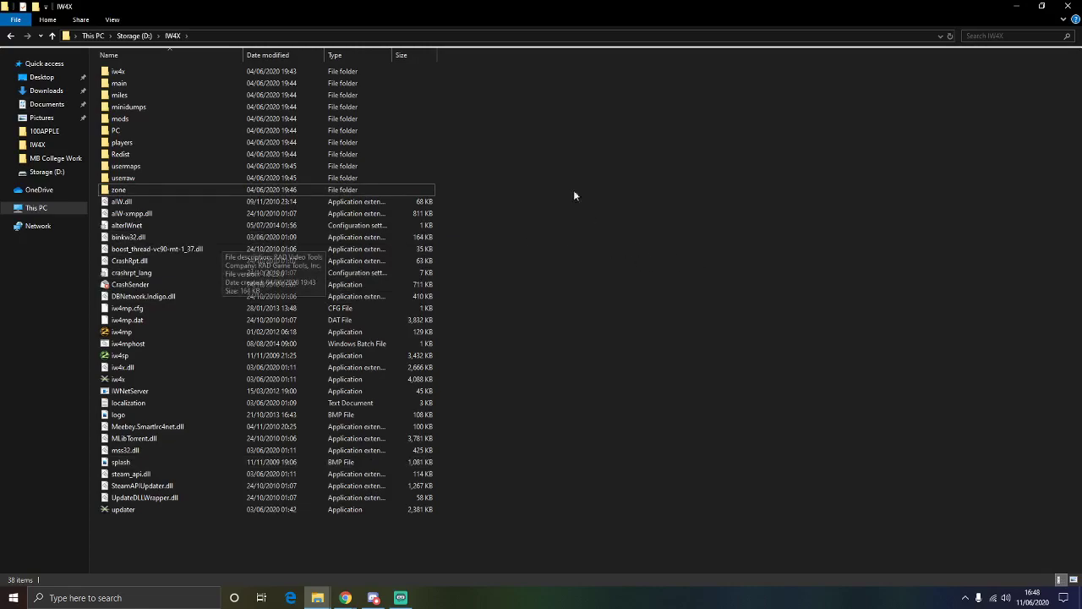
left_click_drag(518, 146, 960, 440)
- Switch to the Chrome window, go back to the IW4x Install Guide, and examine the DirectX 9.0 requirement
mouse_move(346, 599)
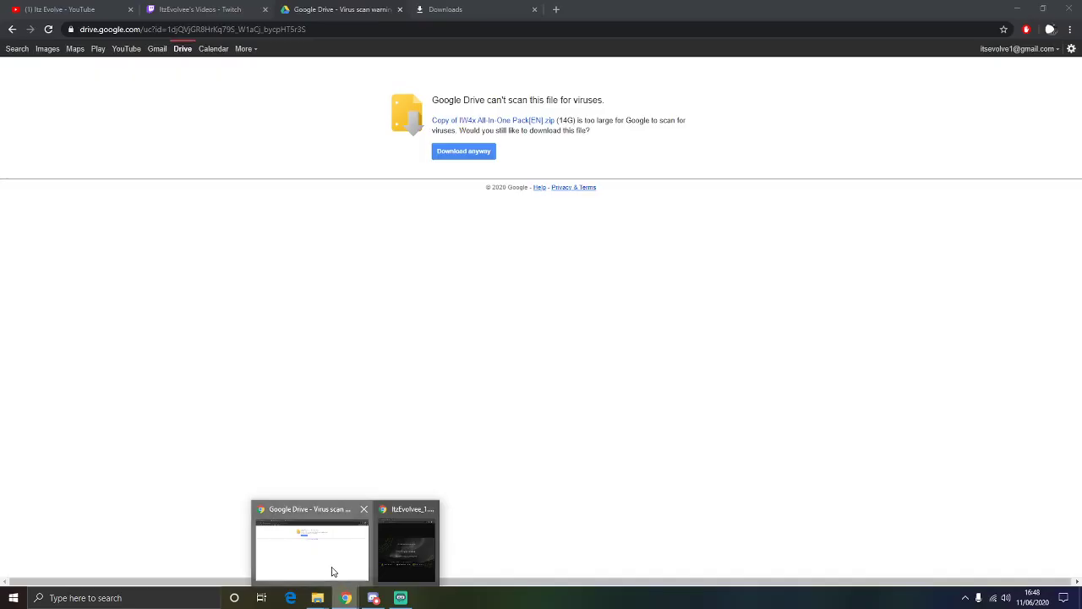
left_click(332, 573)
left_click(12, 30)
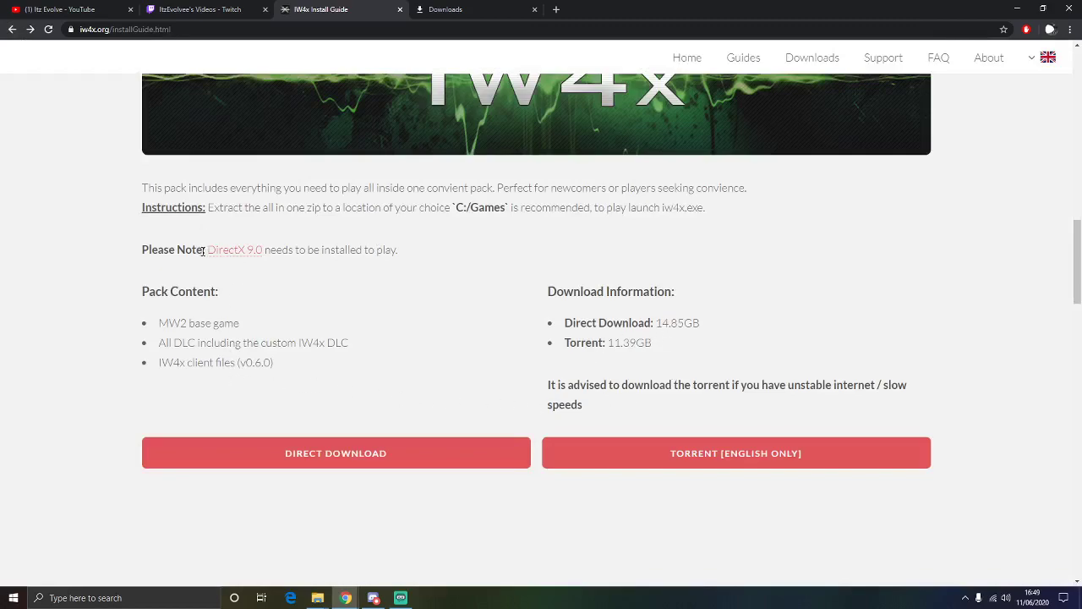
left_click_drag(205, 251, 265, 250)
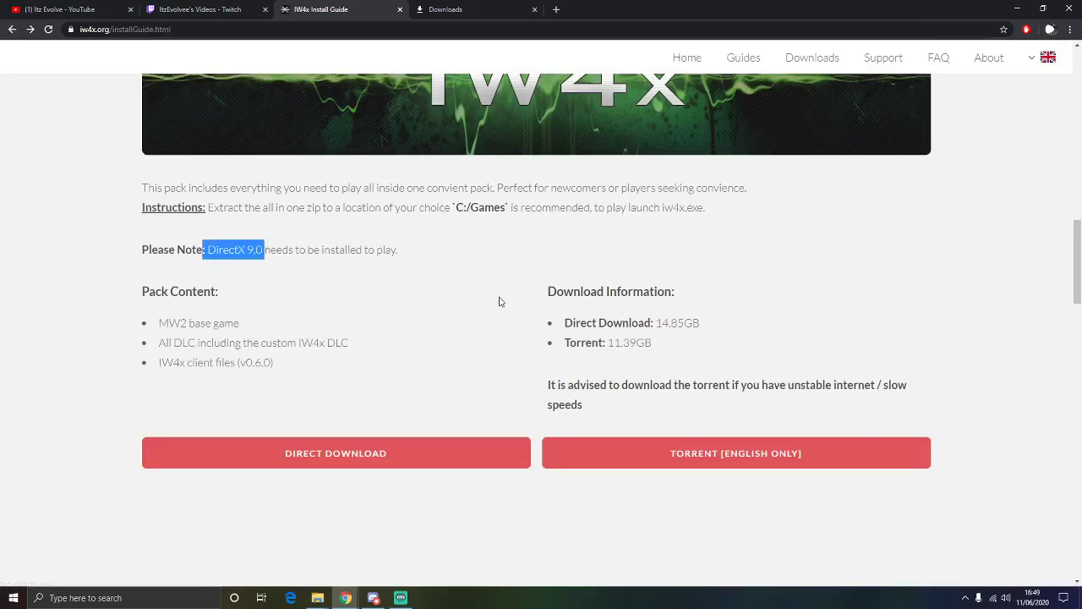
left_click(412, 253)
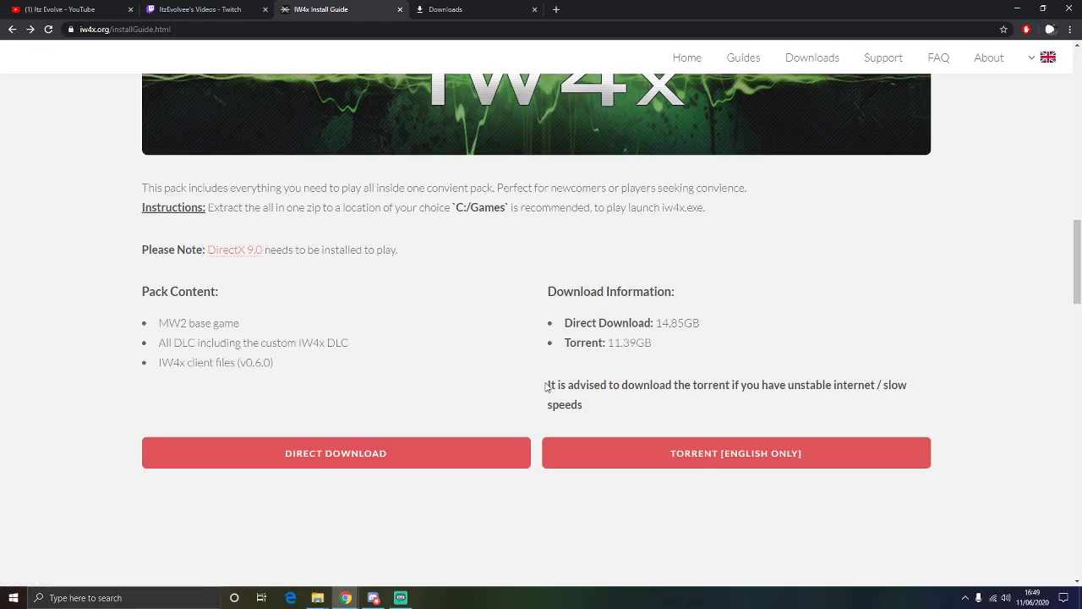
- Switch to the IW4X folder window in File Explorer, examine the contents of its mods folder, and return to IW4X
left_click(318, 597)
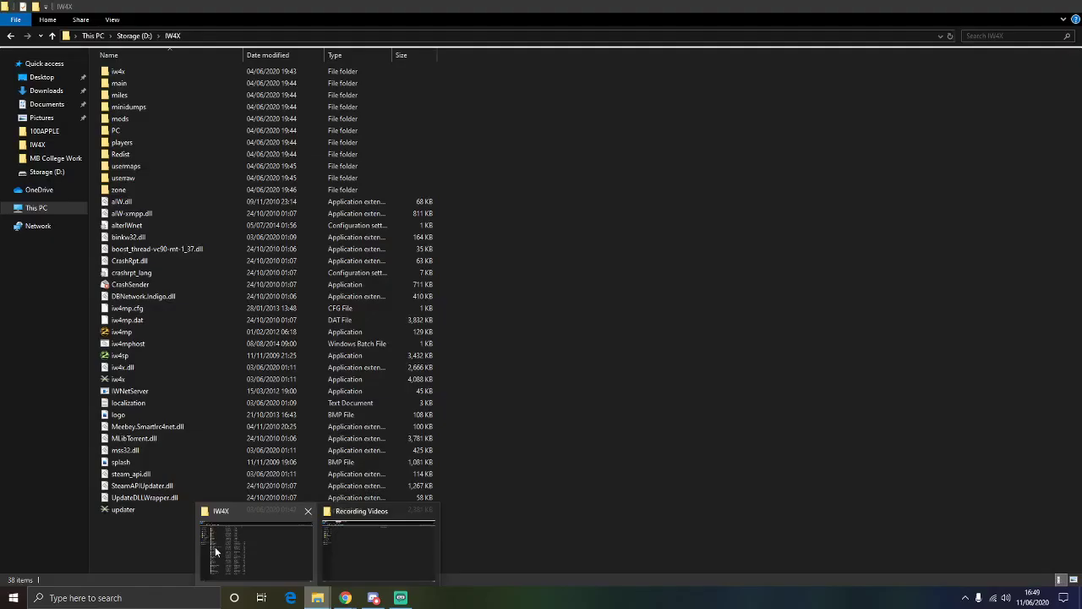
left_click(215, 546)
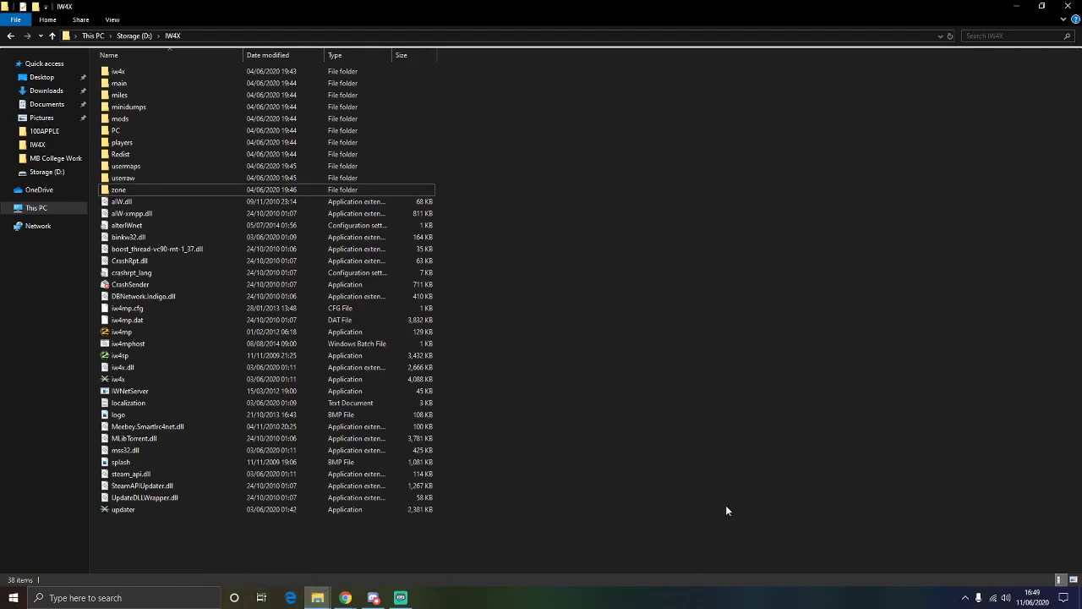
left_click_drag(314, 561, 583, 550)
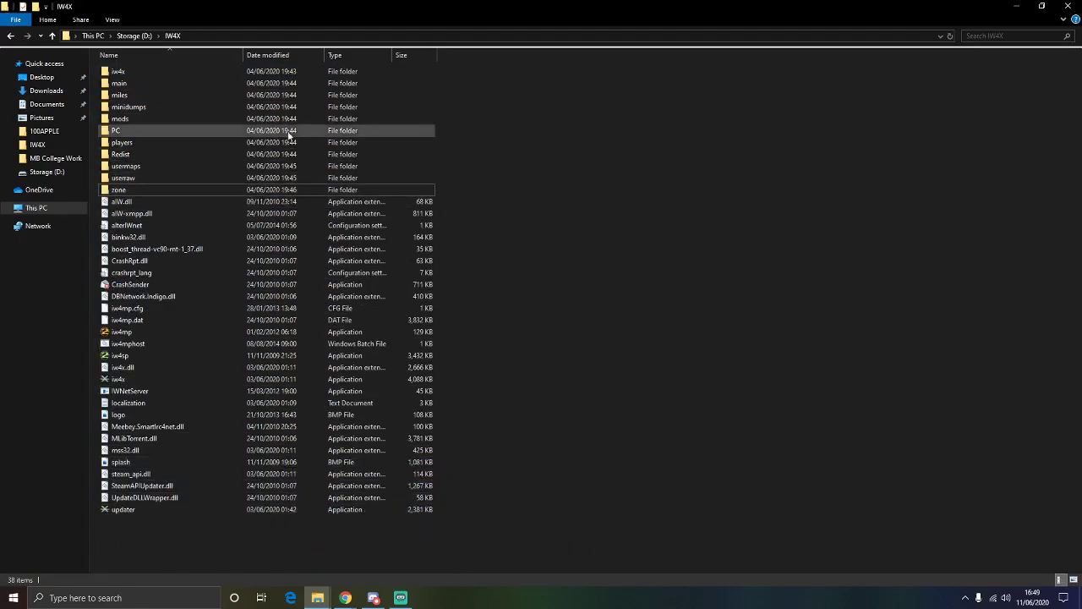
double_click(186, 118)
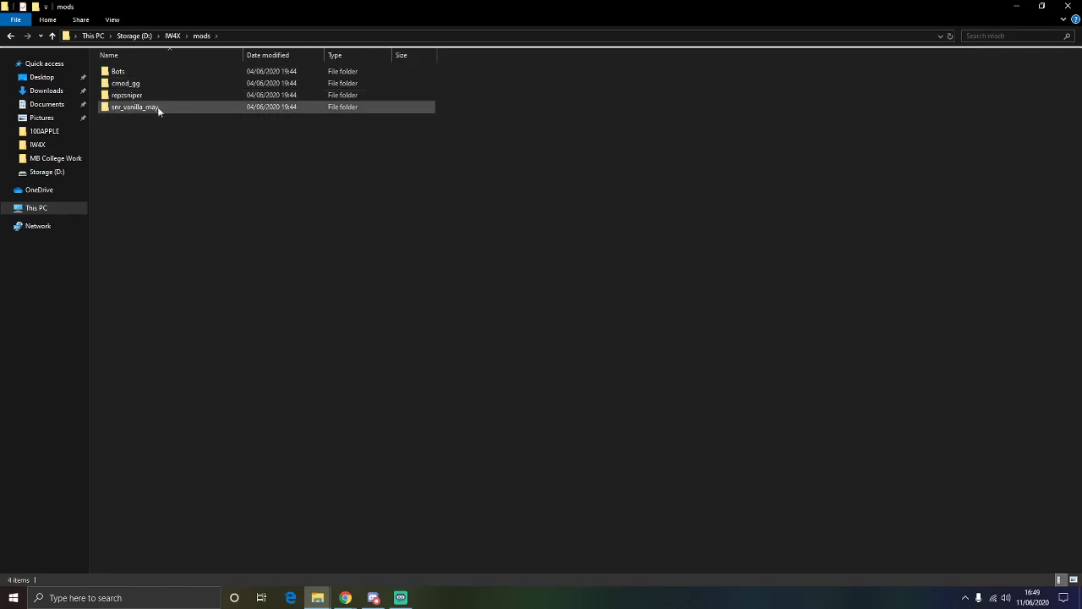
left_click(10, 35)
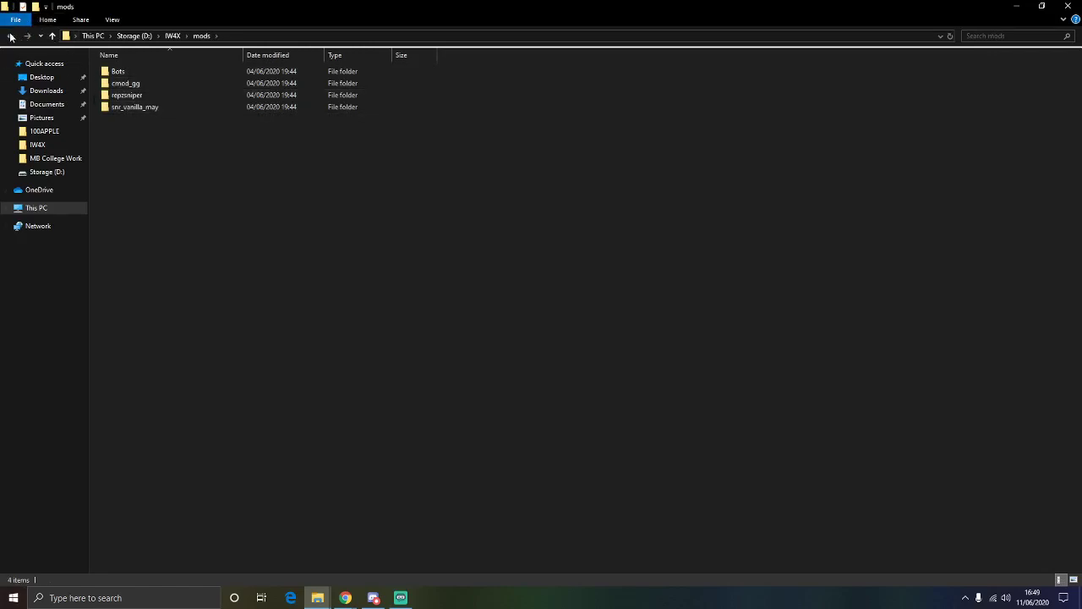
left_click(652, 263)
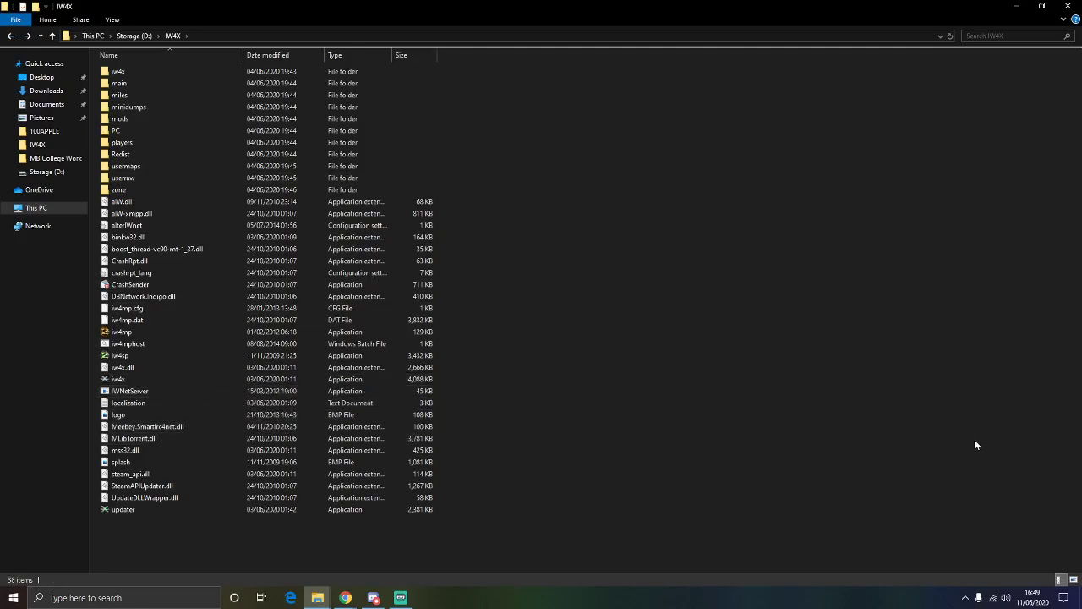
- View the Send to destinations for the iw4x application, including the desktop shortcut option, and dismiss them without choosing one
left_click(308, 378)
right_click(307, 378)
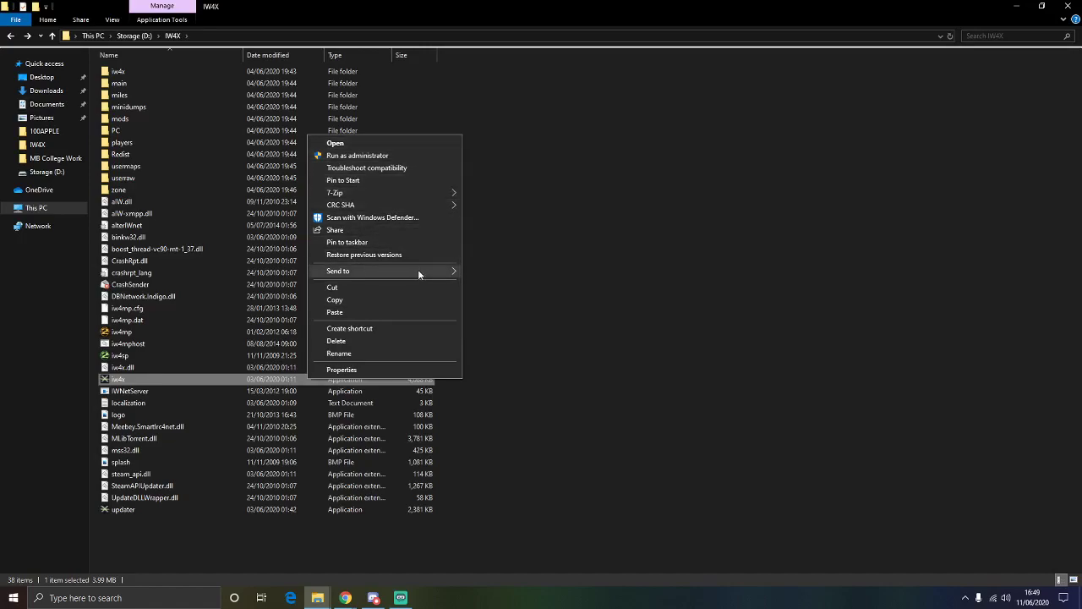
mouse_move(418, 268)
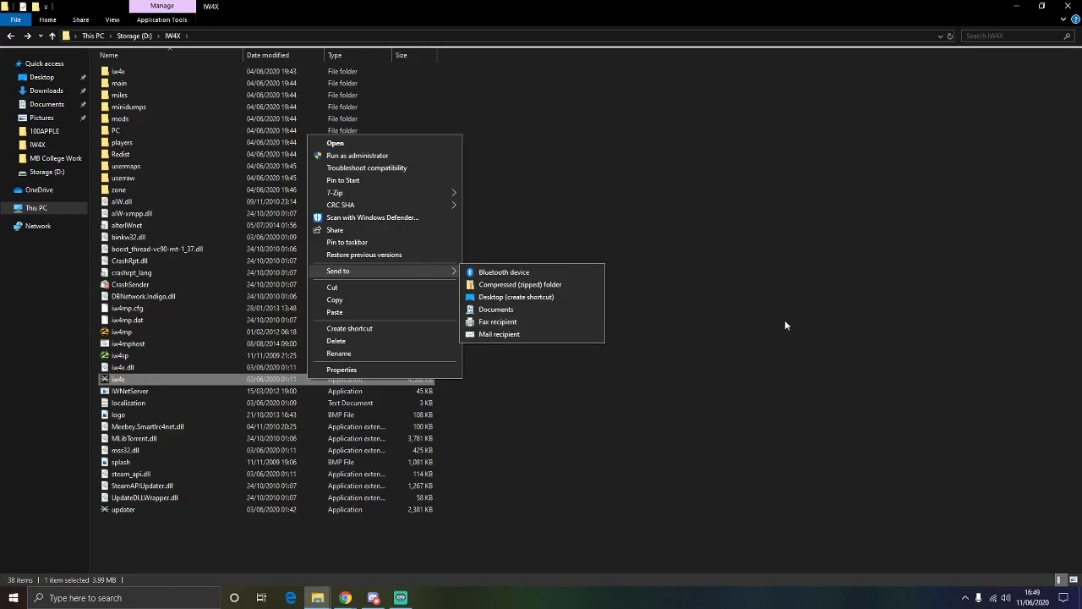
left_click(815, 425)
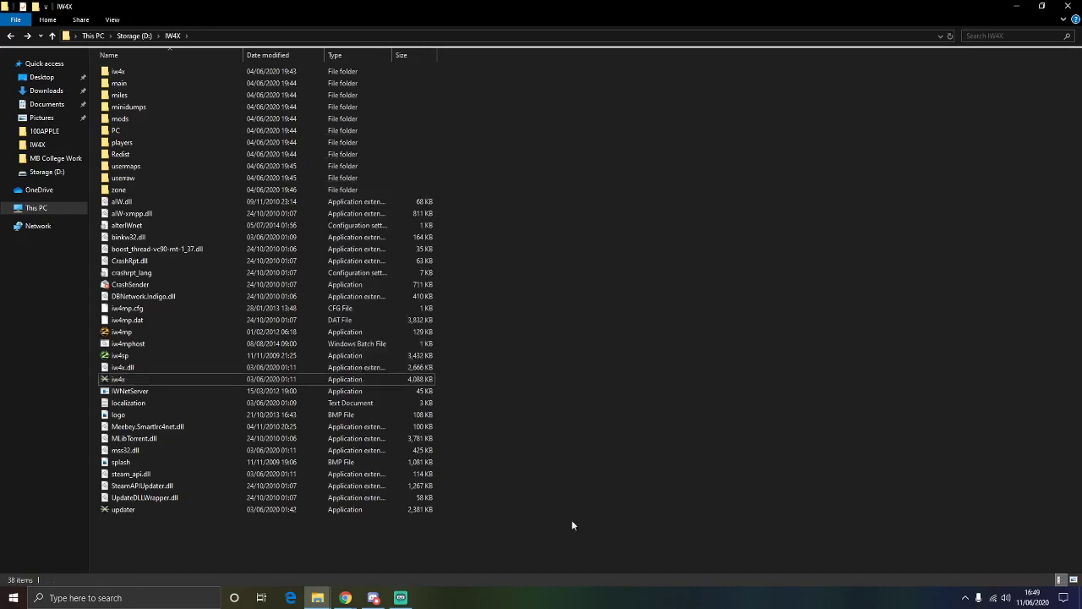
- Launch the iw4x application, view the game's Barracks and Video options screens, and return to the main menu
left_click(236, 378)
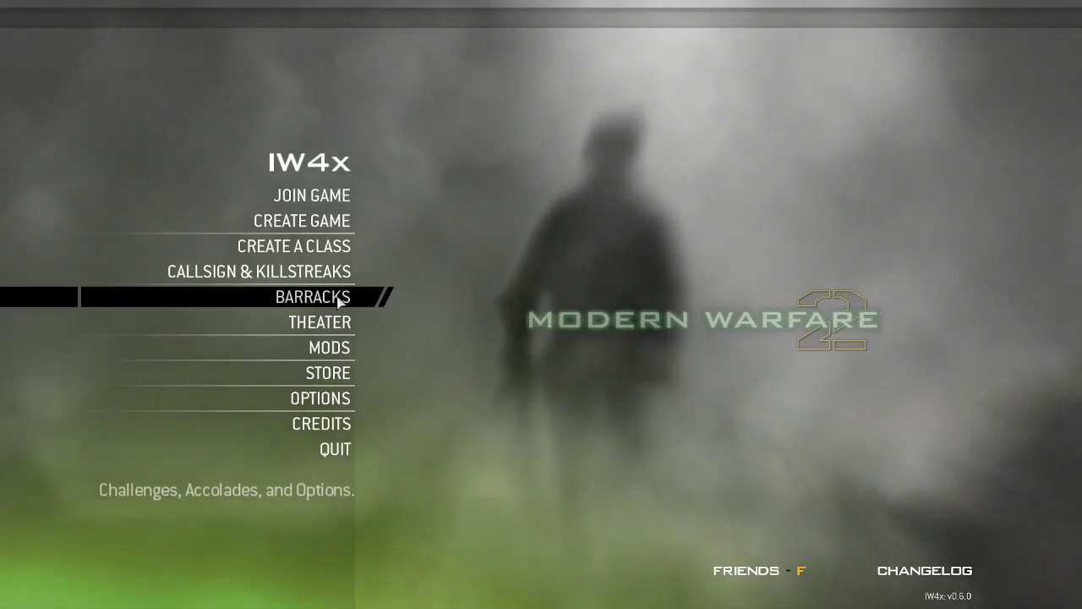
left_click(341, 301)
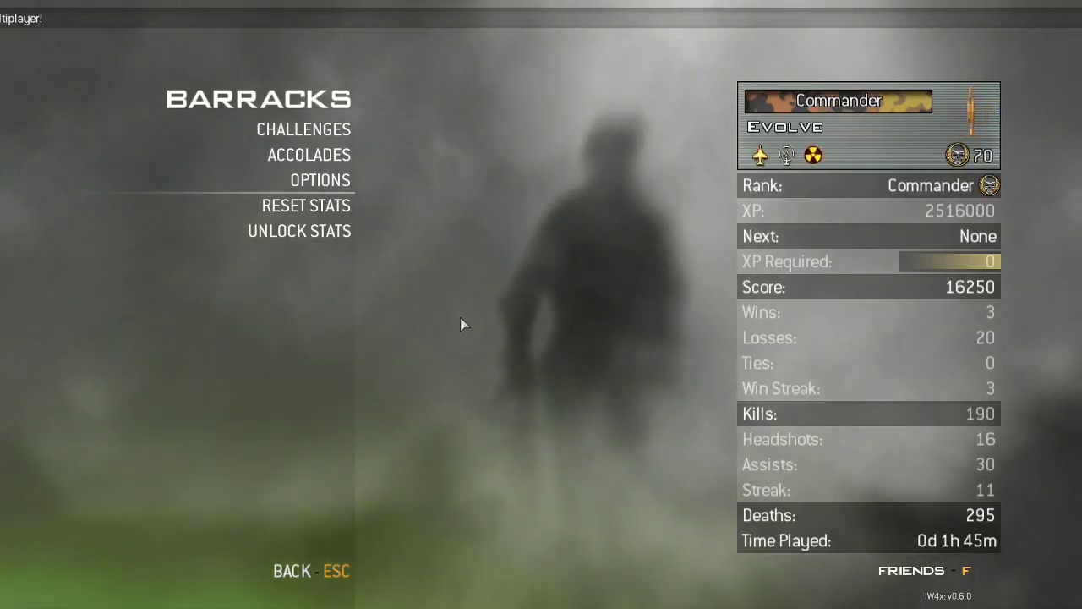
key("Escape")
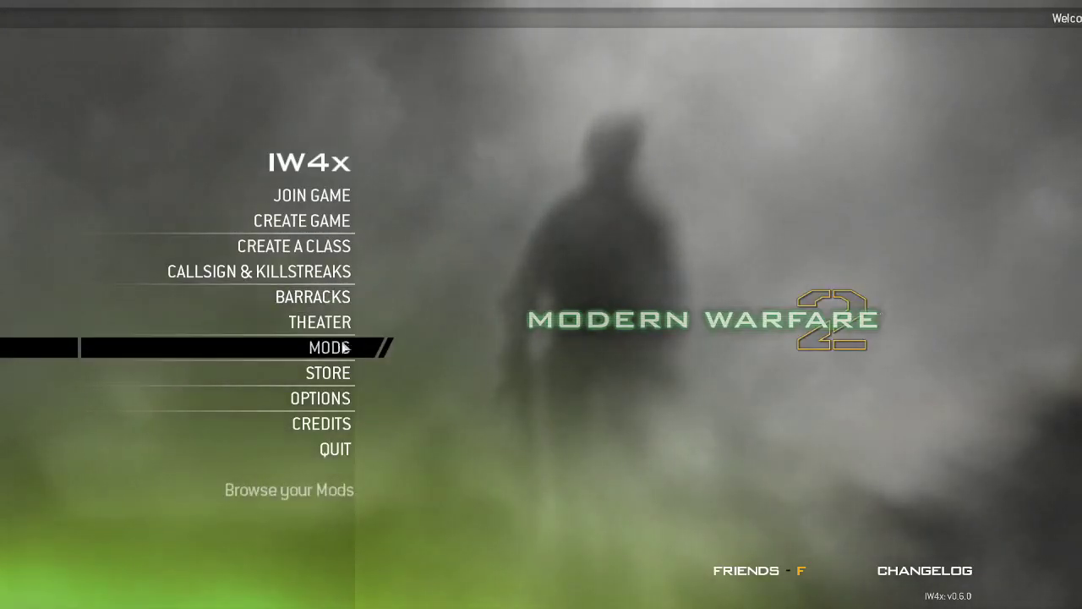
left_click(341, 396)
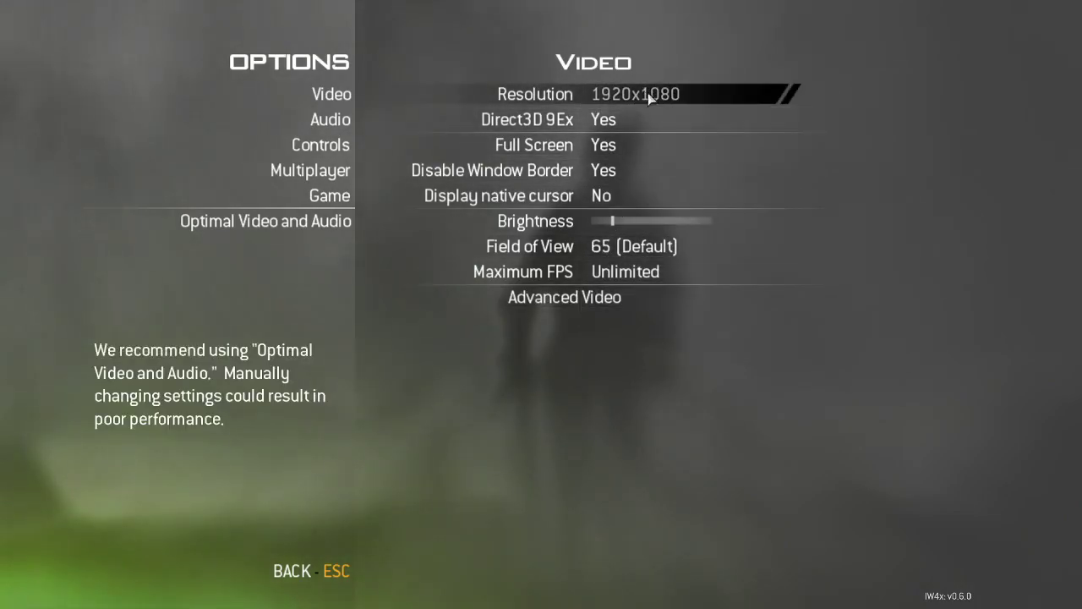
key("Escape")
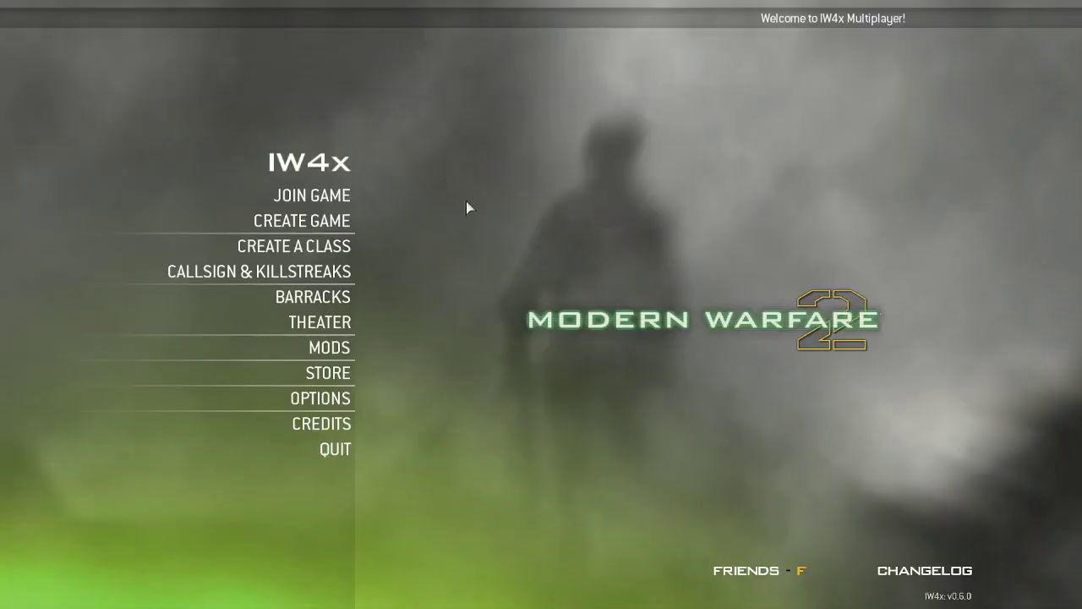
- Open the Join Game server browser and cycle the server source between Favorites and Internet to examine the available servers
left_click(279, 197)
left_click(352, 18)
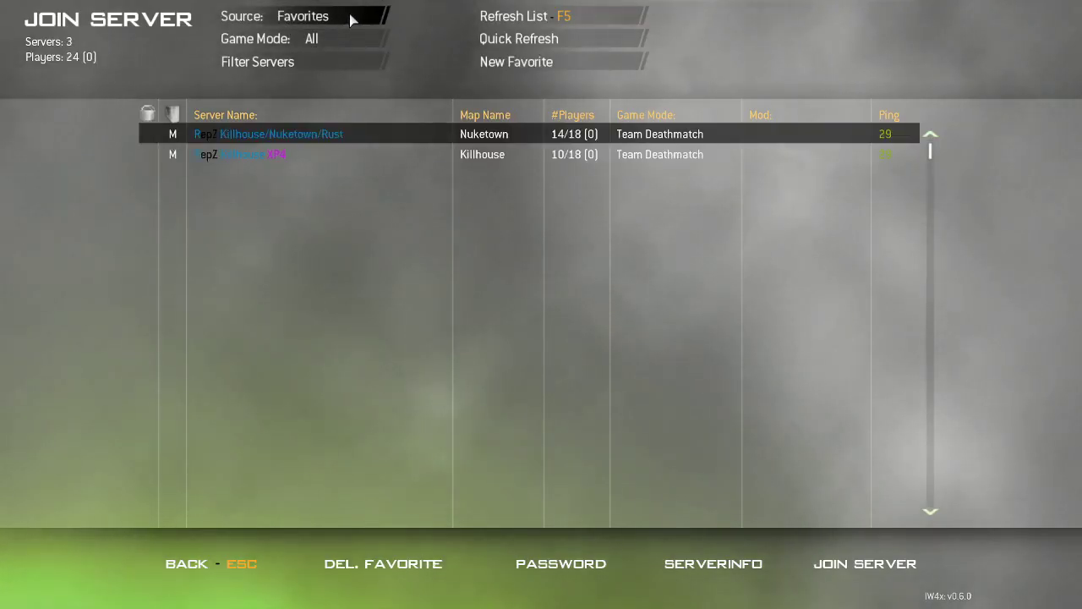
left_click(352, 19)
left_click(352, 19)
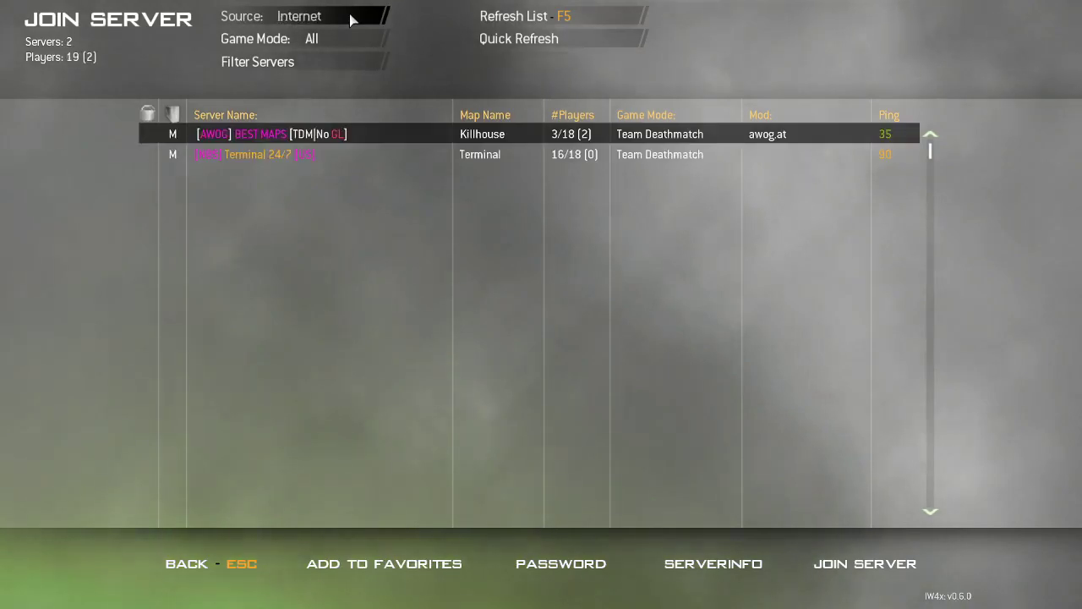
left_click(353, 22)
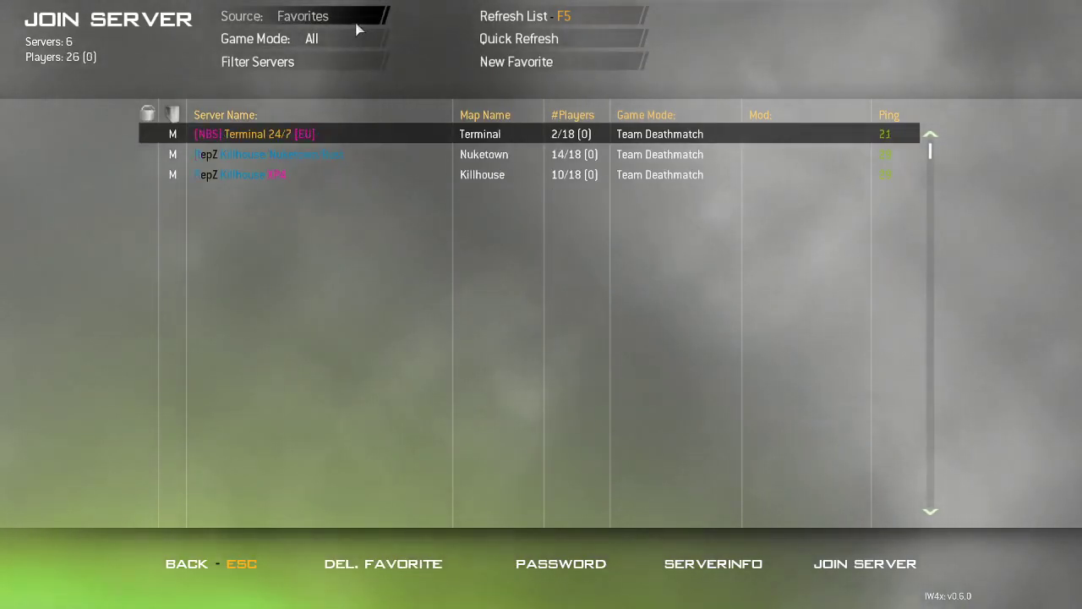
left_click(355, 21)
left_click(355, 21)
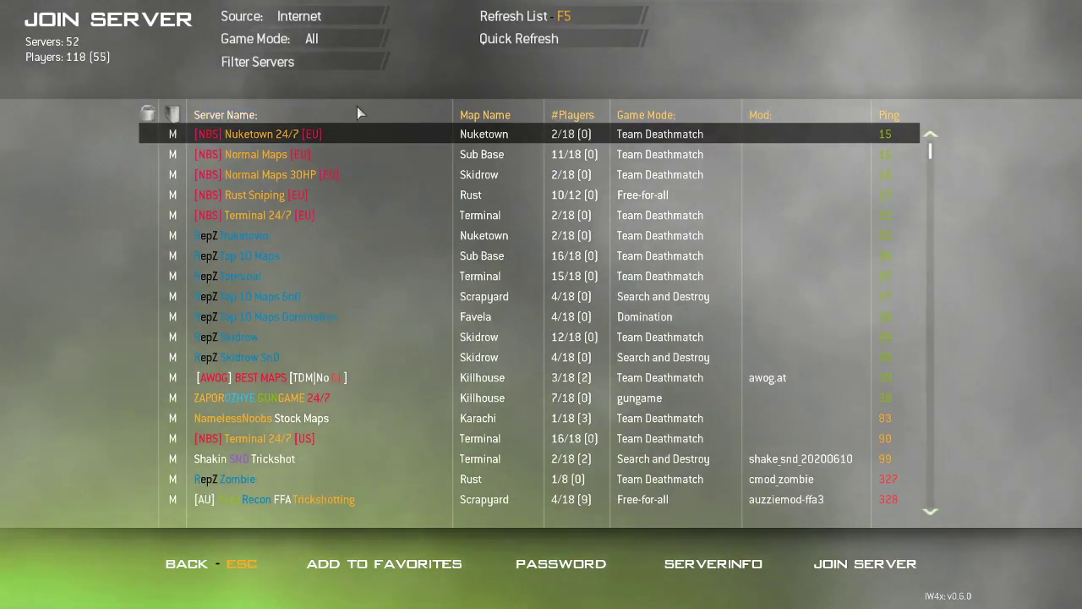
left_click(335, 22)
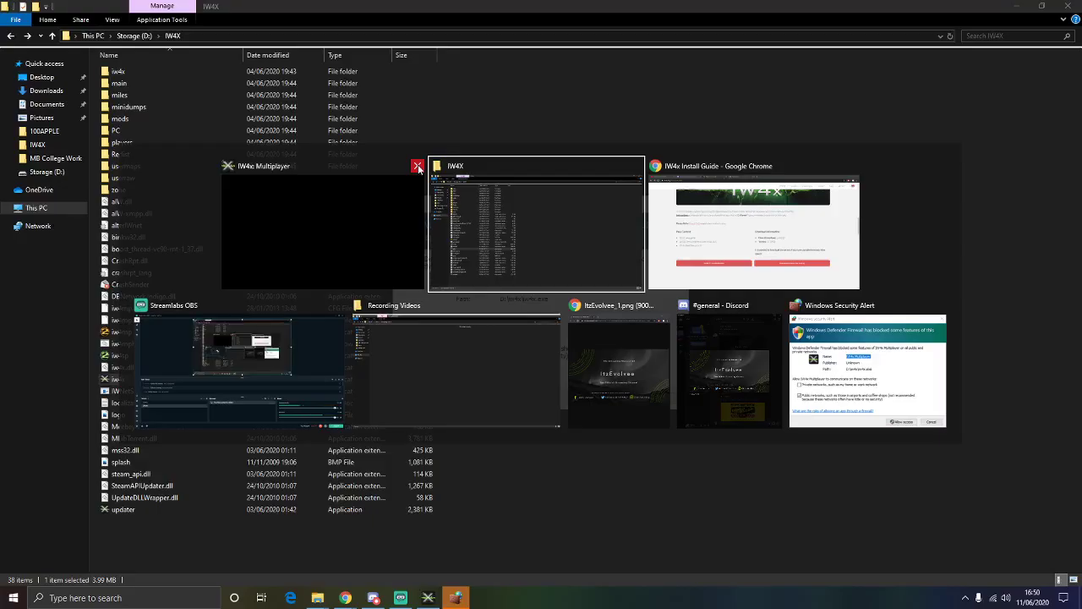
- Close the running IW4x Multiplayer game, return to the IW4X folder, and clear the file selection
left_click(417, 167)
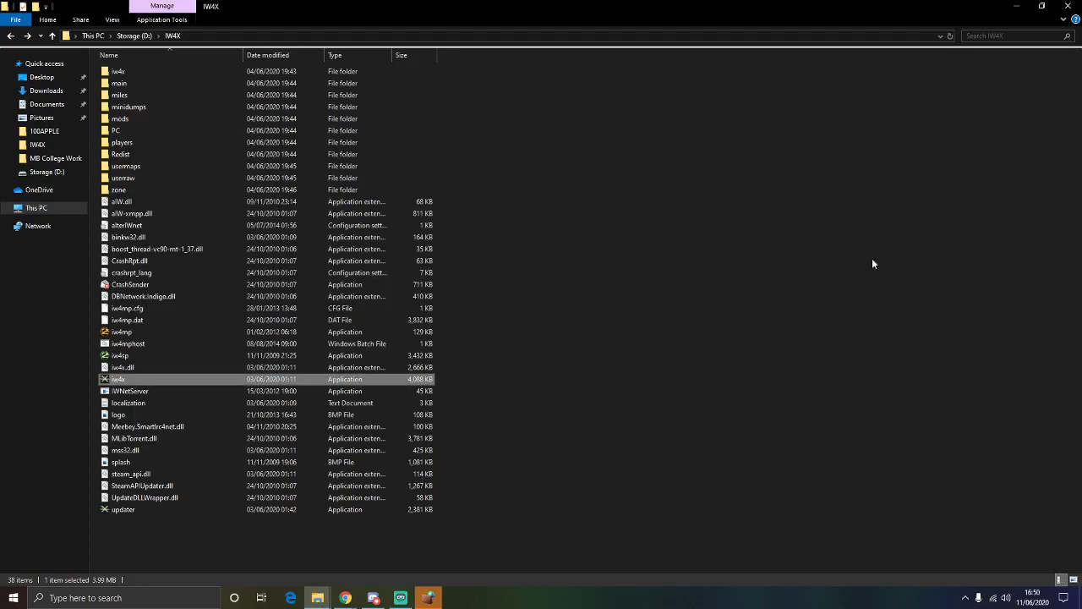
left_click(873, 263)
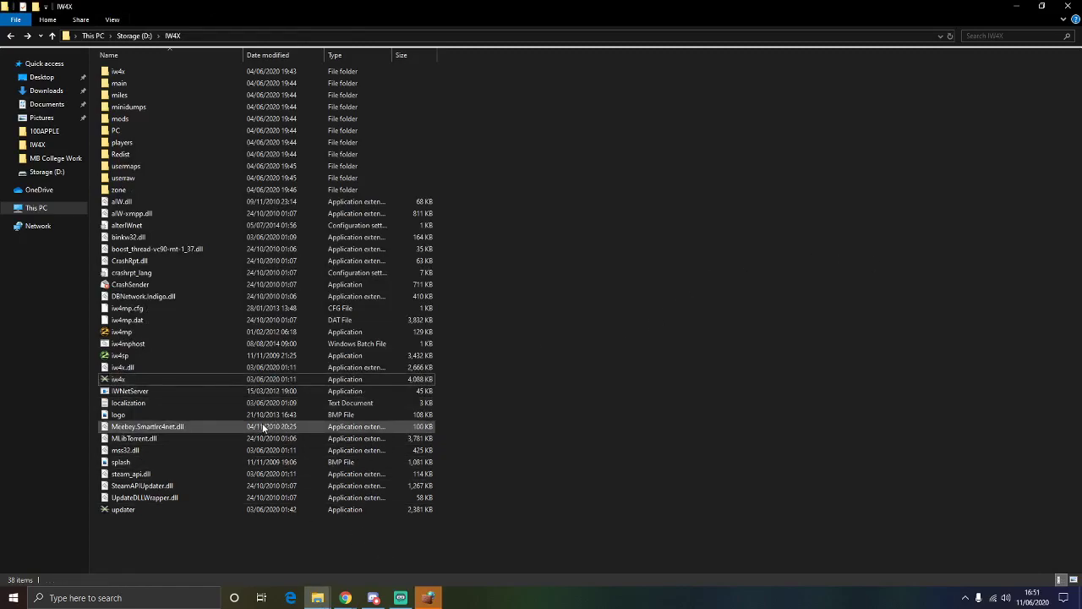